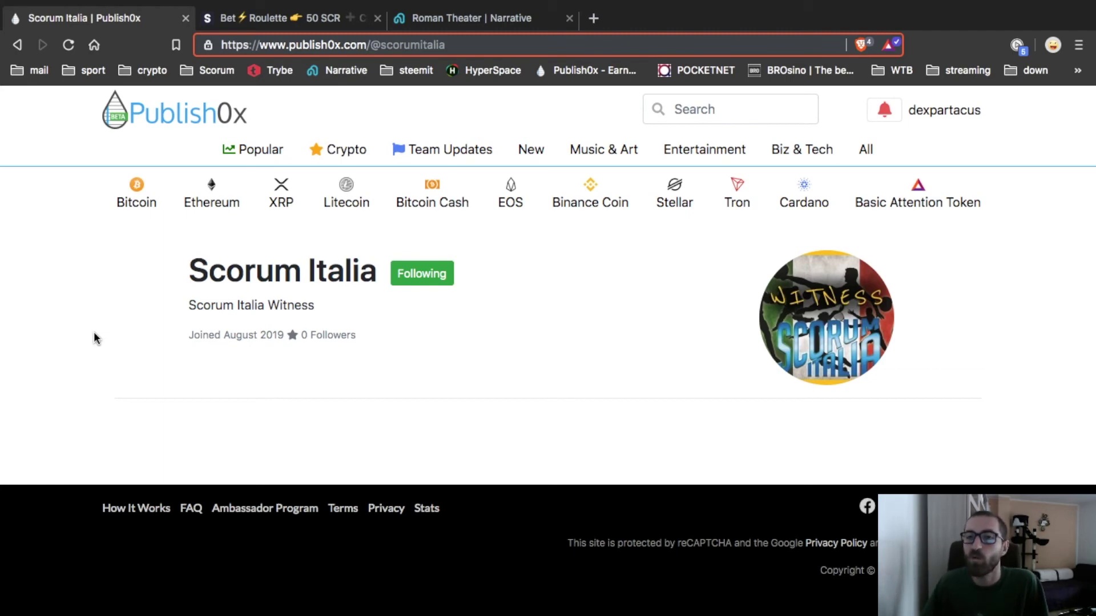
Open the username dropdown at the top right of the Scorum Italia profile
click(933, 117)
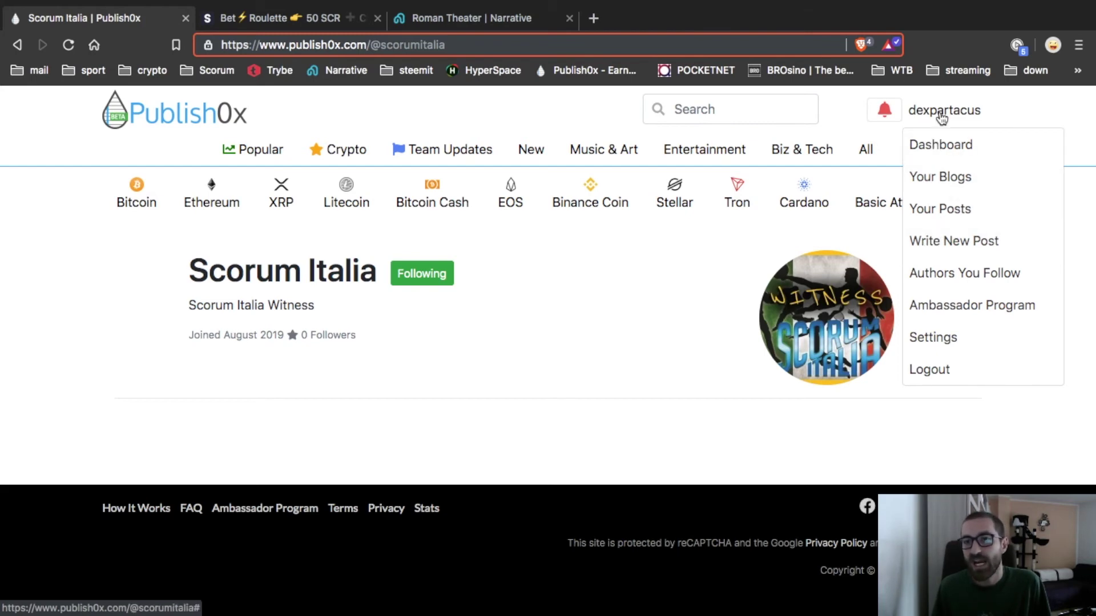
Start a new post titled 'Roman Theater', copying the title from the Narrative article
click(938, 250)
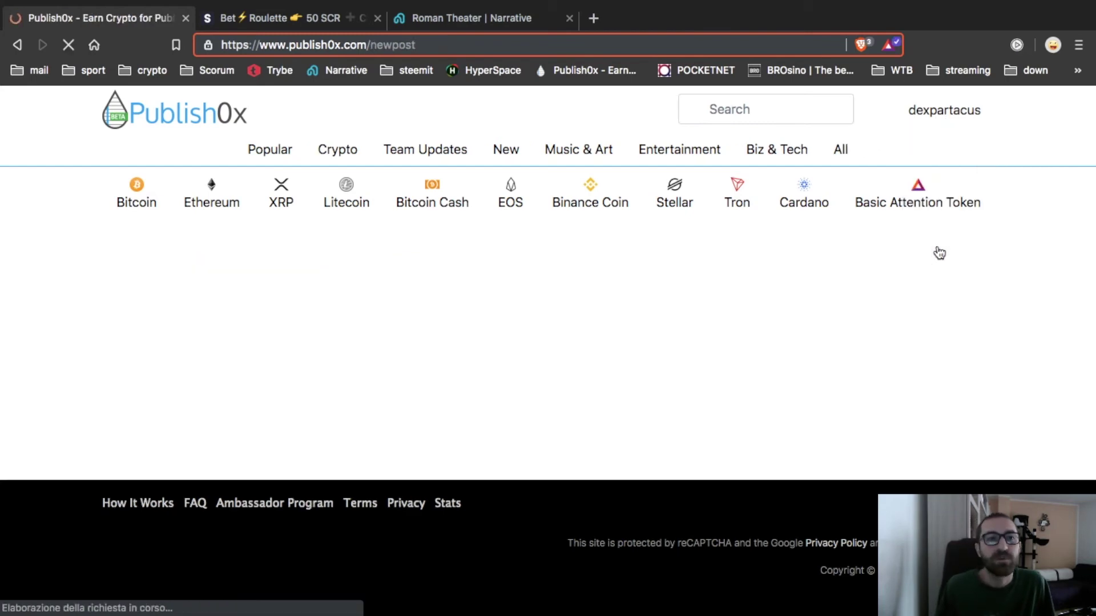
click(274, 21)
click(451, 18)
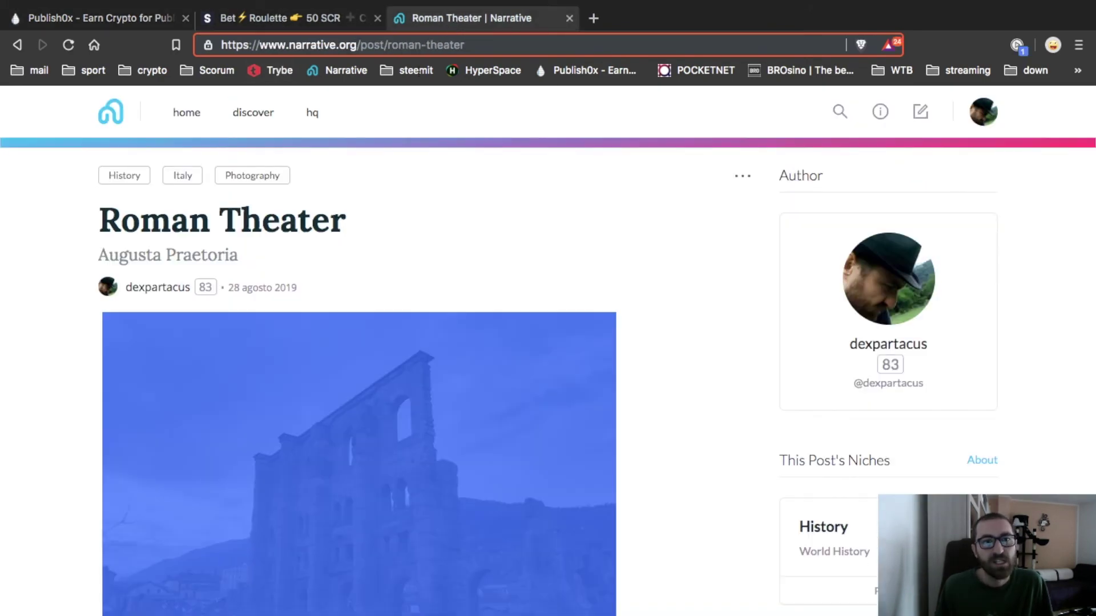
drag(379, 222, 59, 227)
key(super+c)
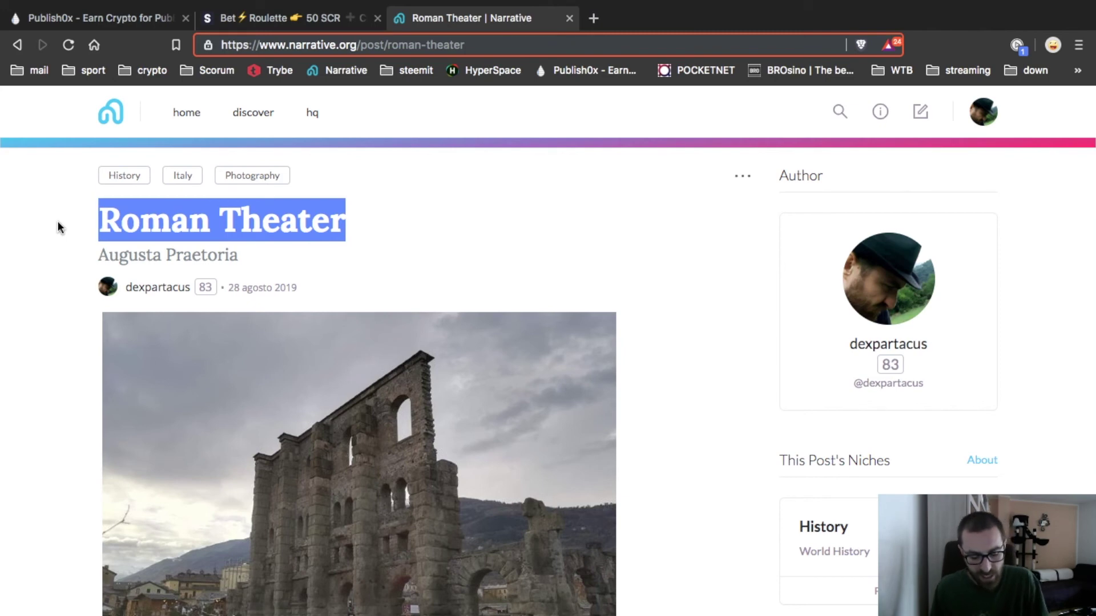
click(128, 18)
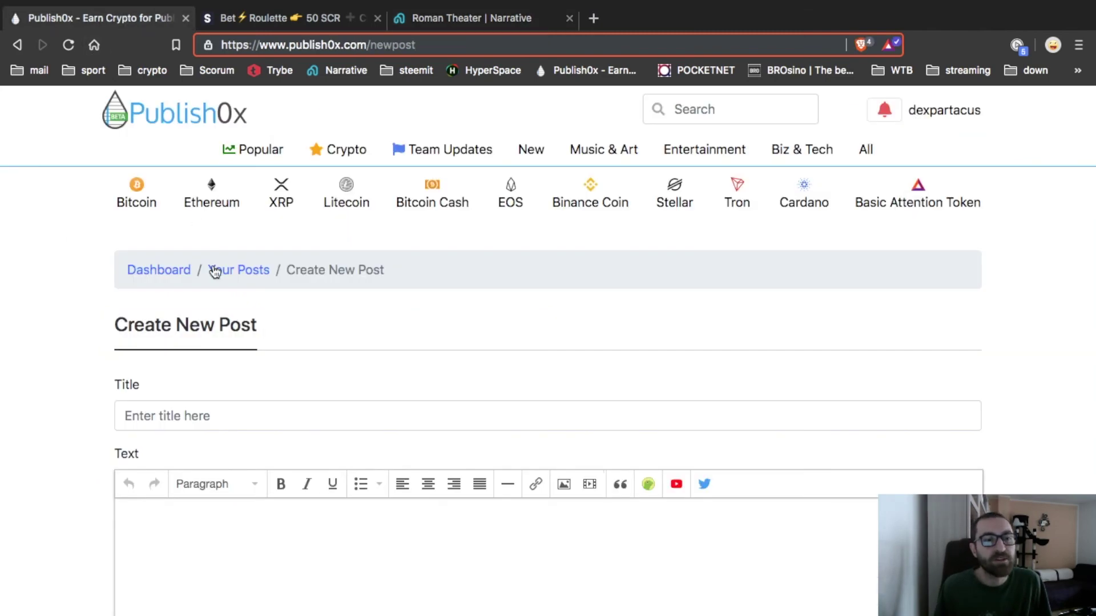
click(170, 415)
key(super+v)
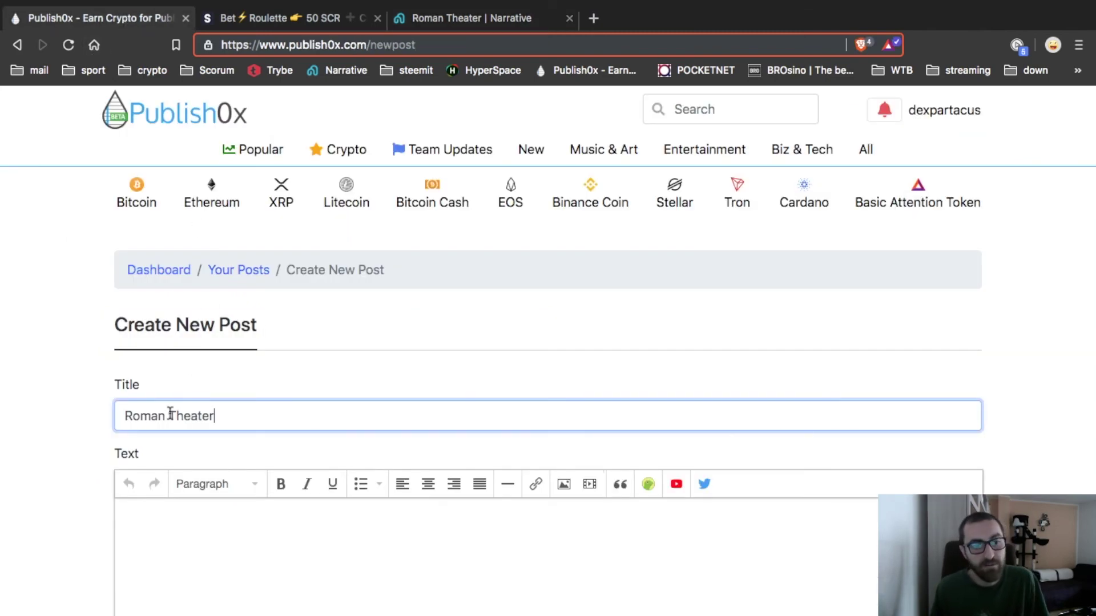
Select the whole Roman Theater article, photos and text, in the Narrative tab
click(73, 416)
scroll(73, 415, down, 3)
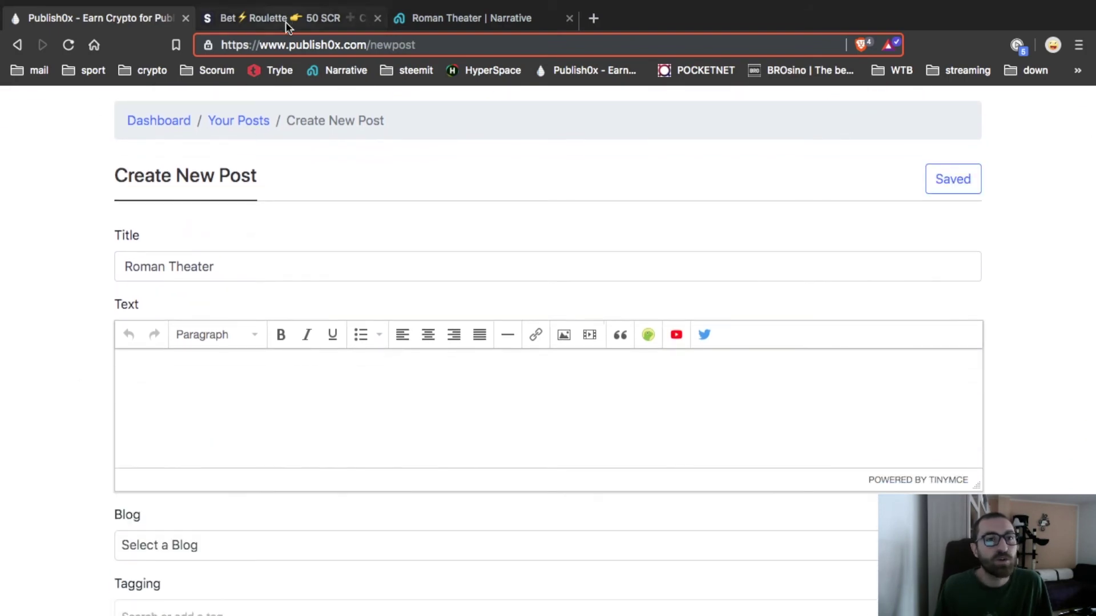
click(286, 22)
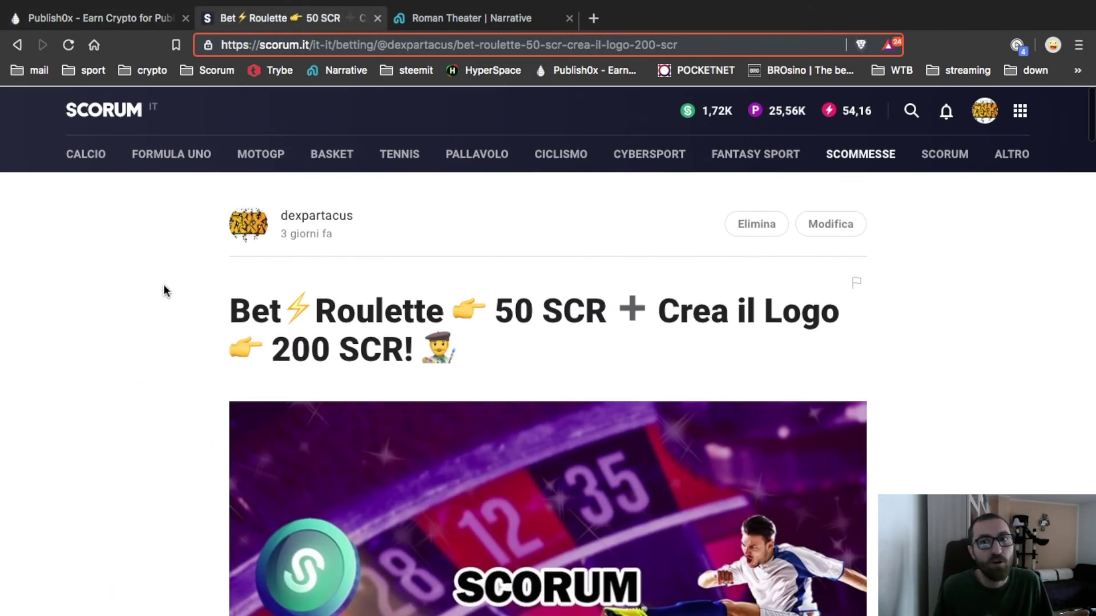
click(154, 18)
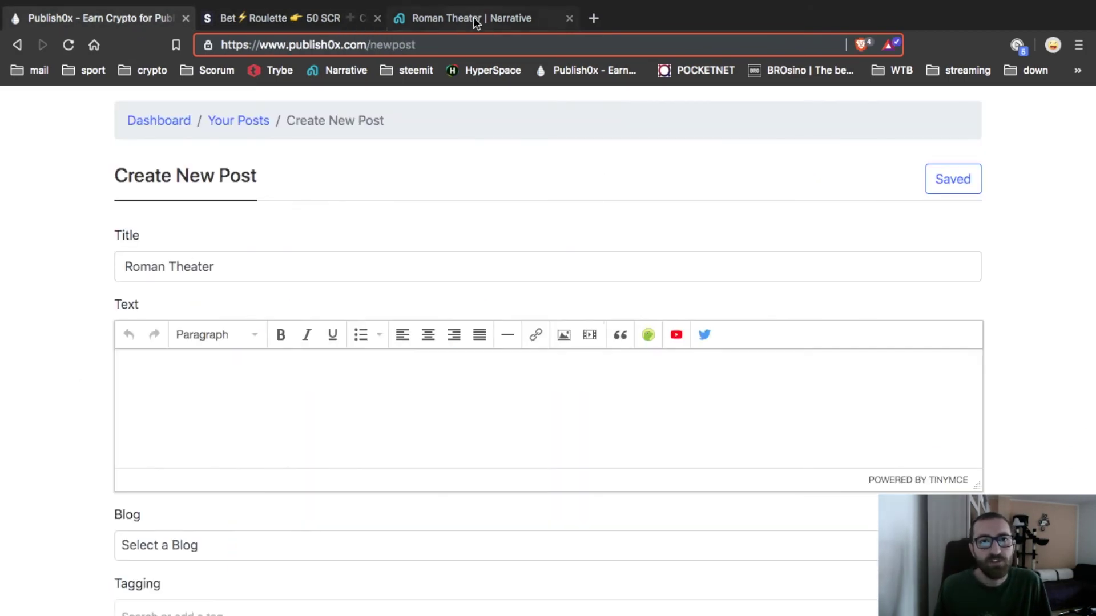
click(491, 18)
scroll(453, 433, down, 15)
scroll(454, 434, down, 10)
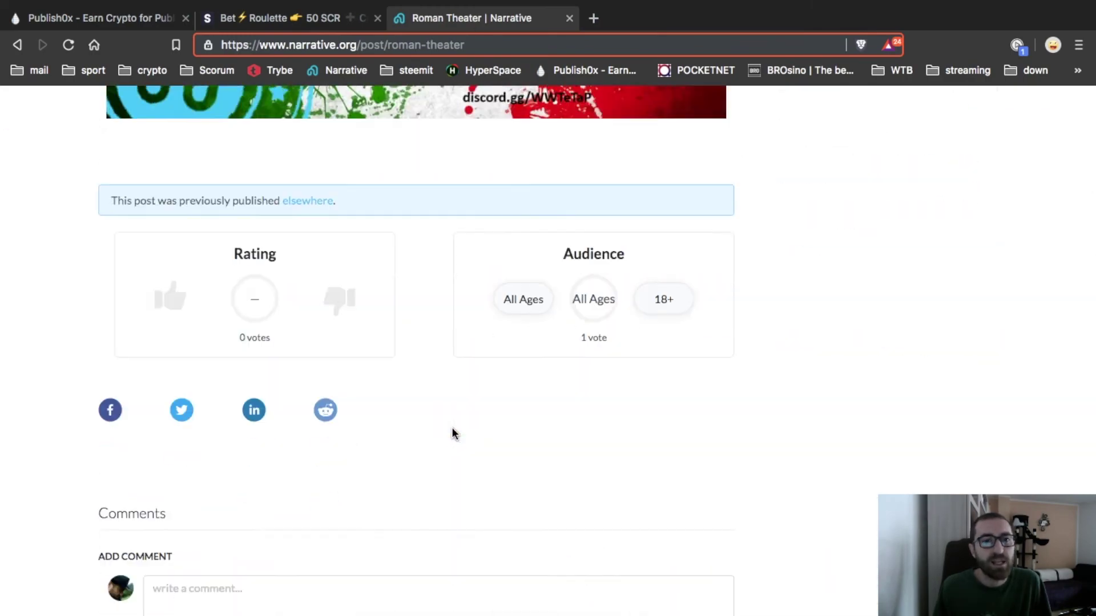
scroll(453, 434, up, 10)
drag(289, 443, 153, 385)
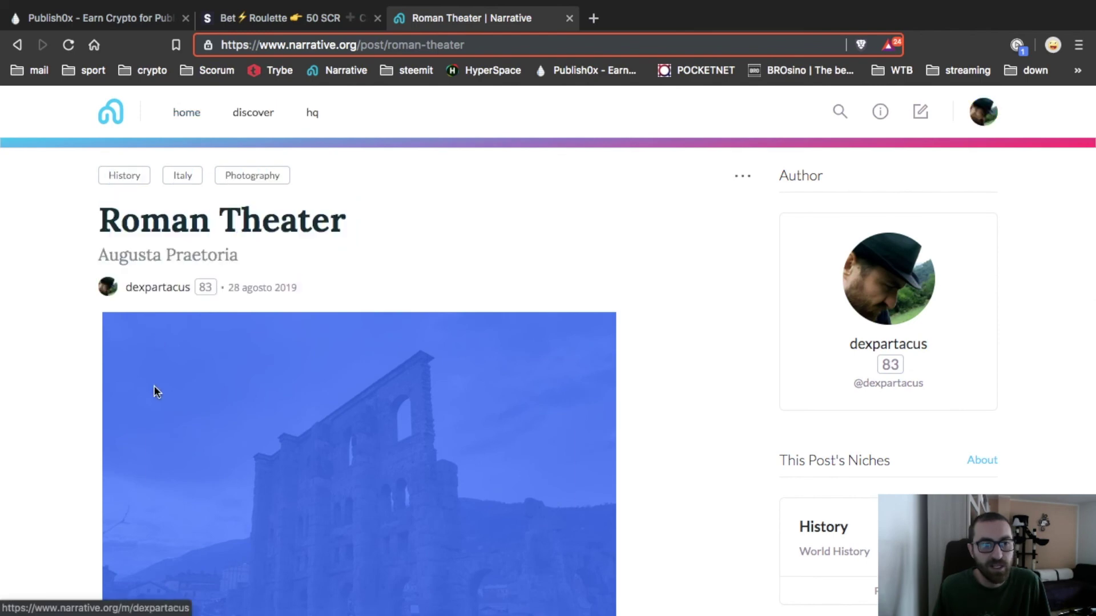
Paste the article into the Publish0x post body and review the pasted content
click(131, 20)
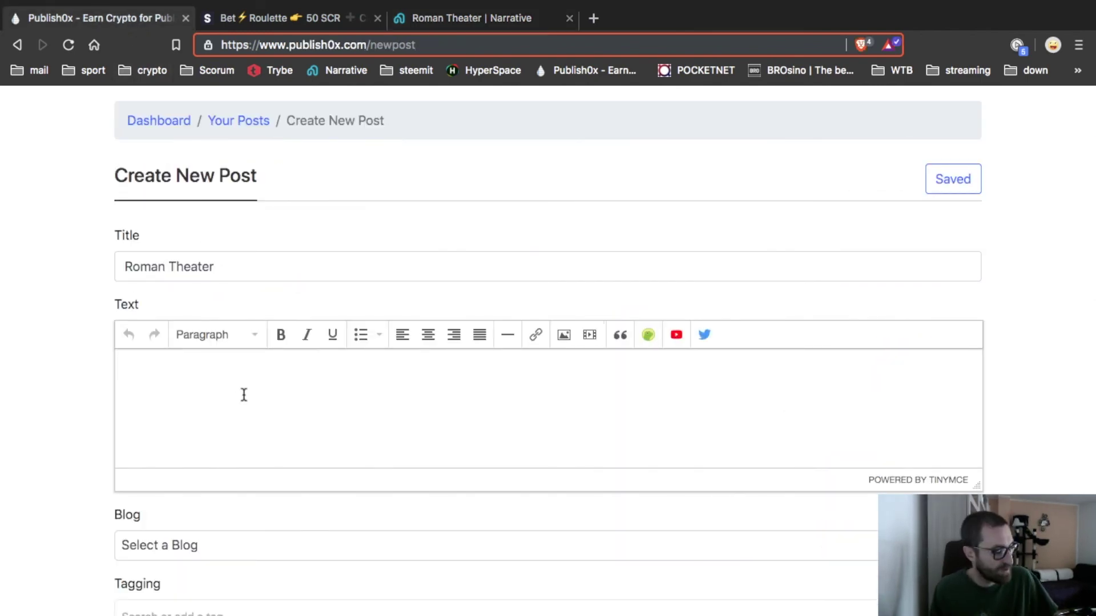
click(200, 385)
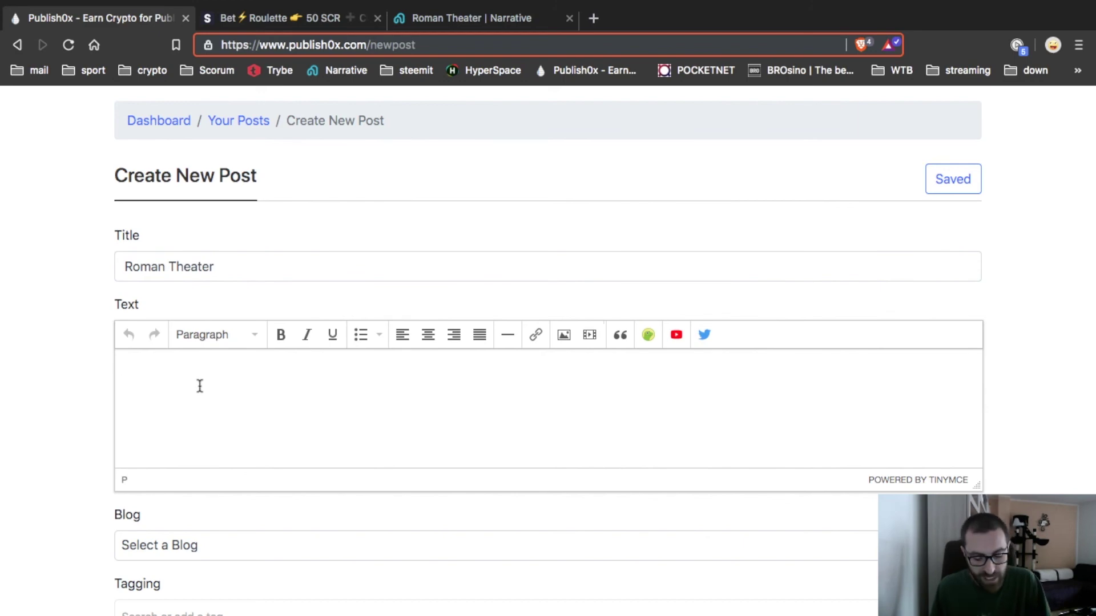
key(ctrl+v)
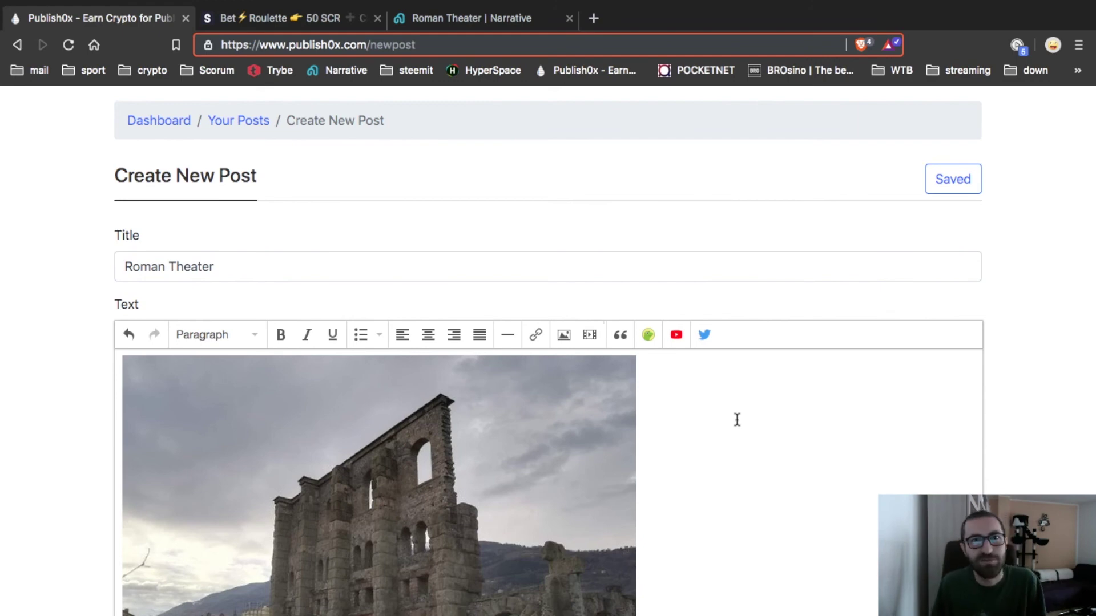
scroll(736, 419, down, 5)
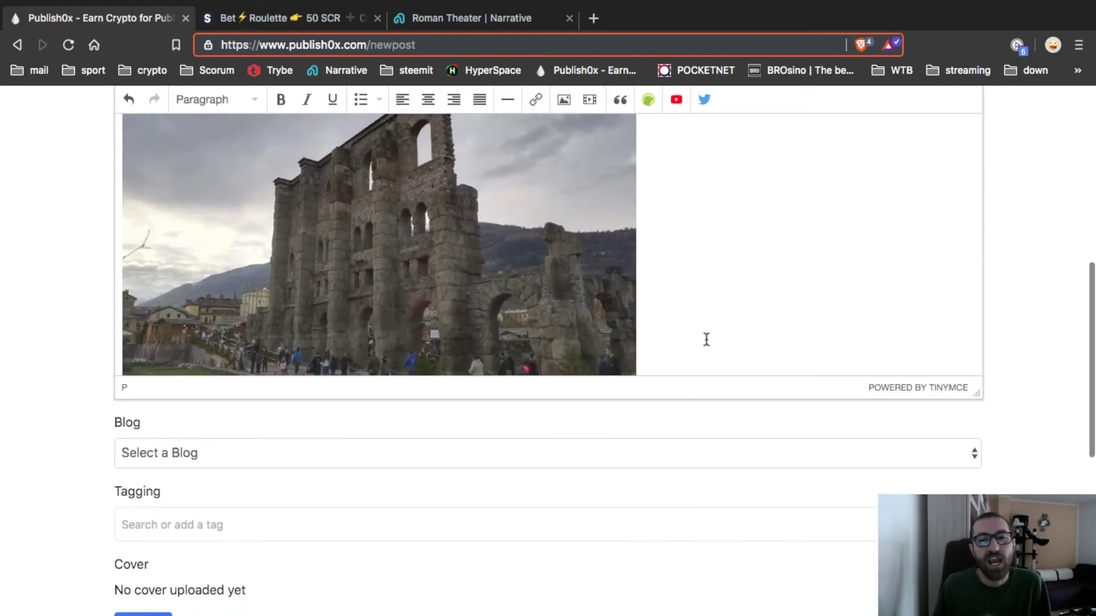
scroll(707, 339, down, 5)
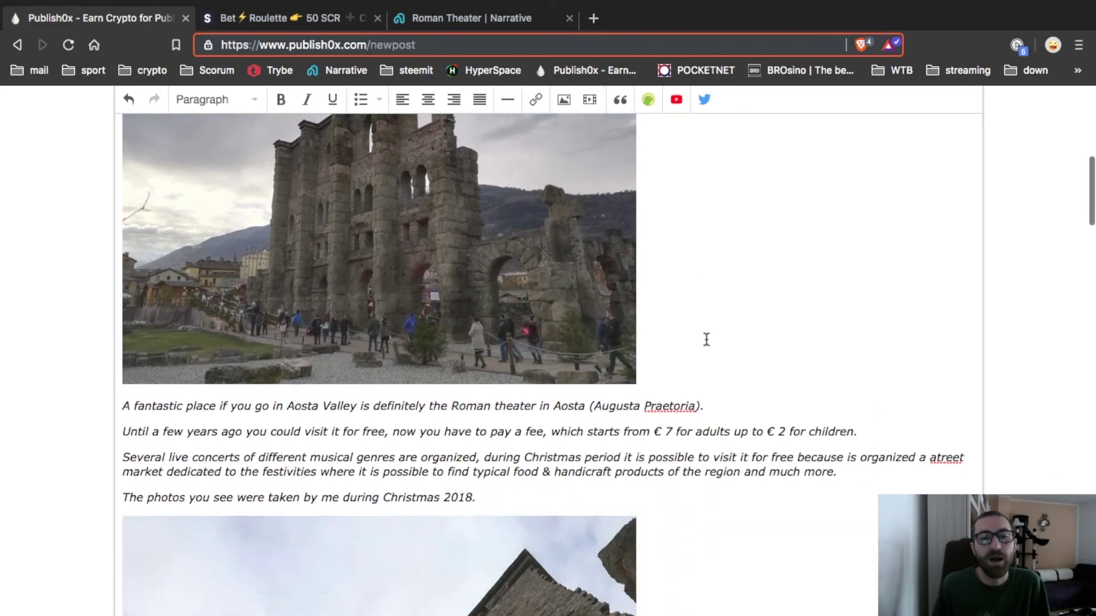
scroll(707, 340, down, 20)
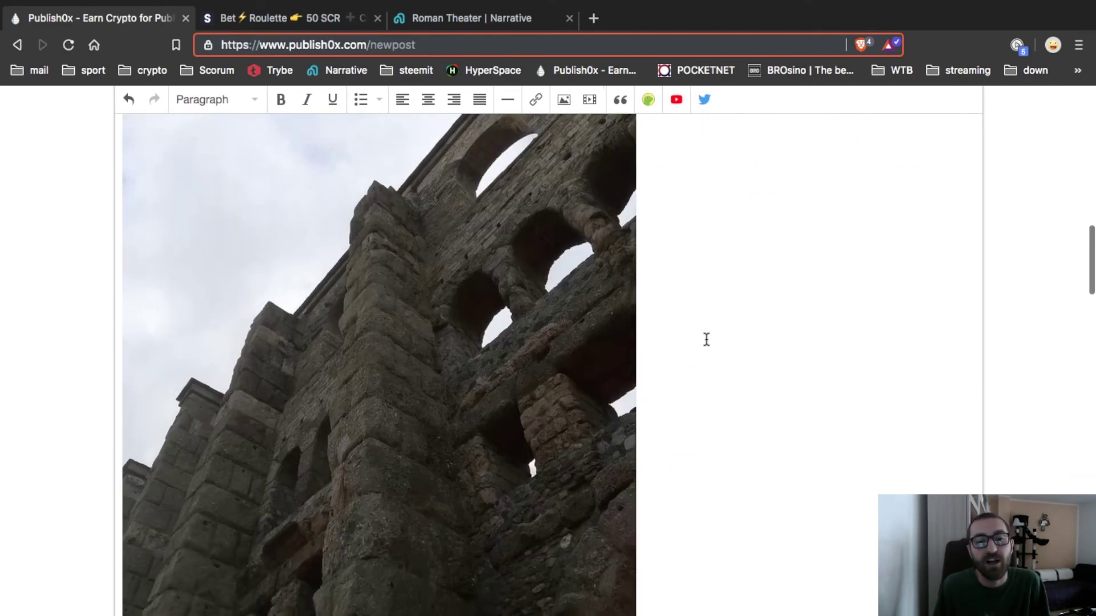
scroll(707, 340, down, 20)
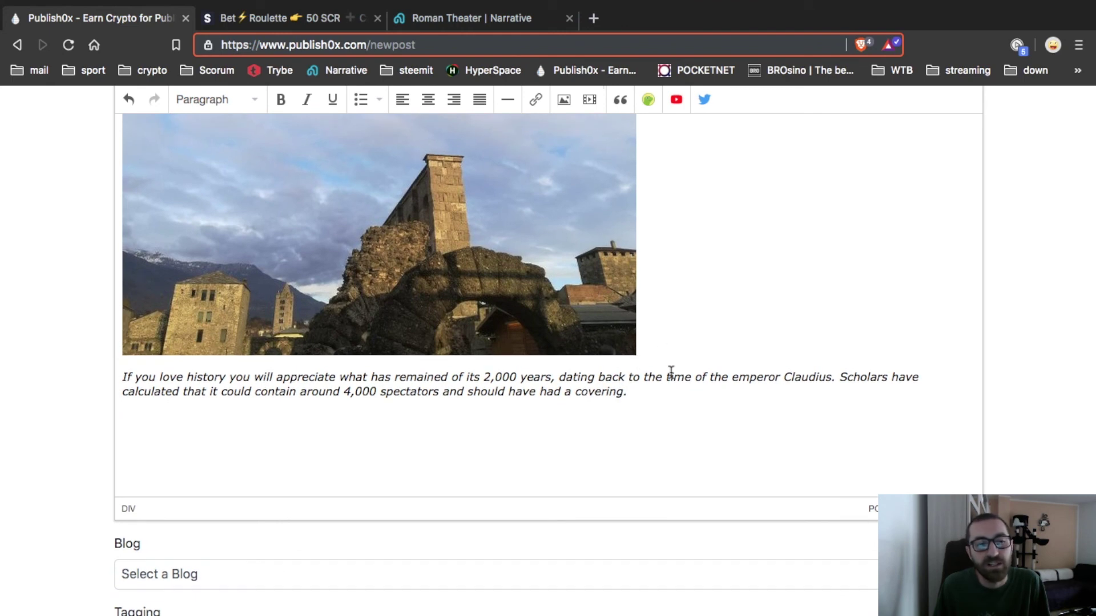
scroll(105, 392, down, 5)
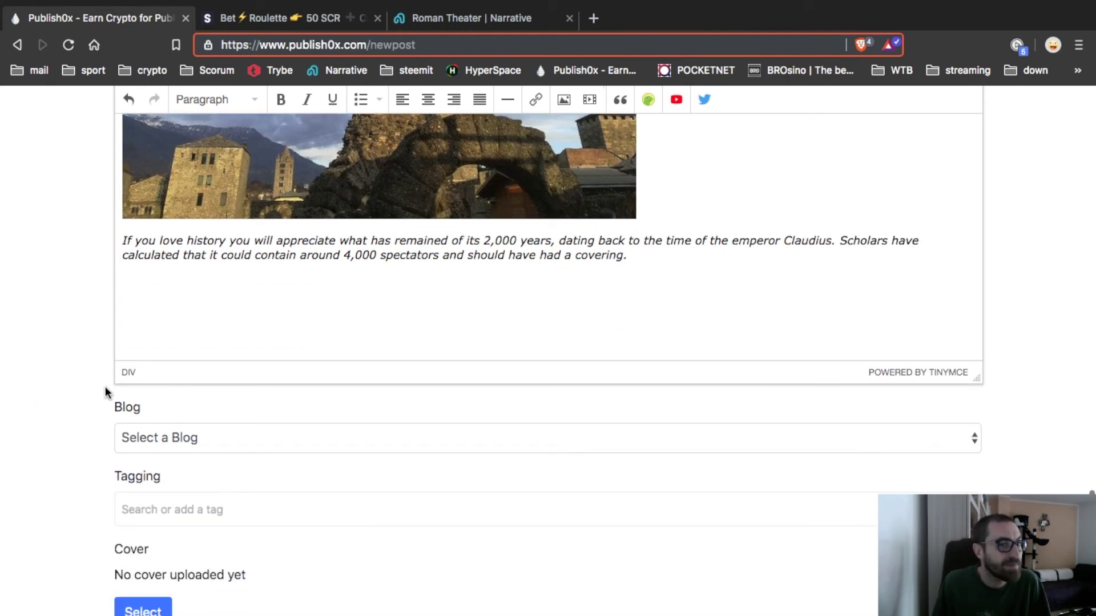
Post under the author's own blog and add the History tag
click(197, 315)
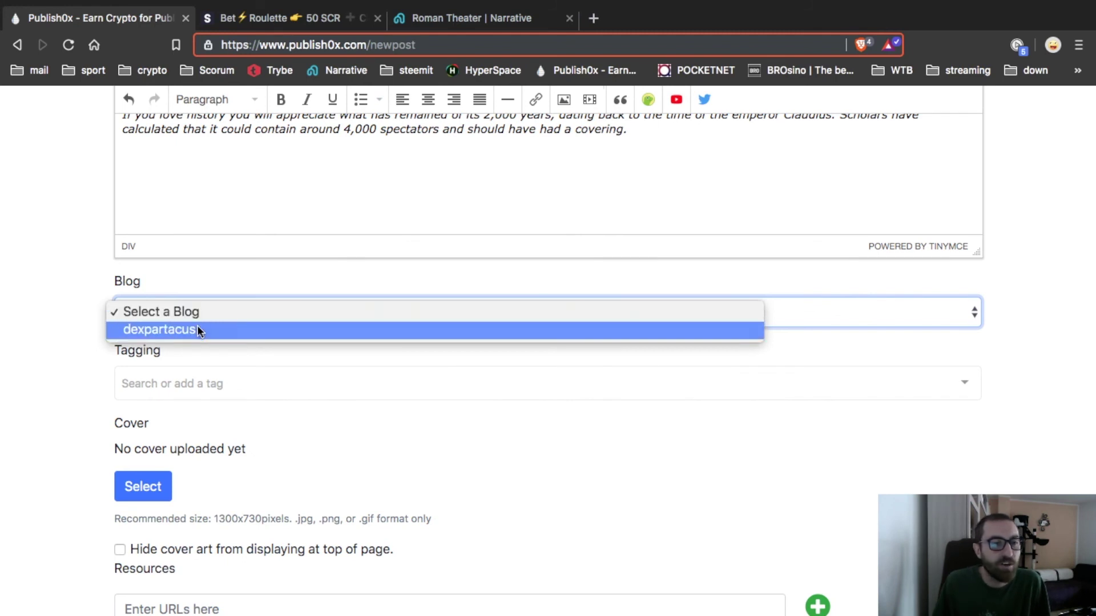
click(199, 331)
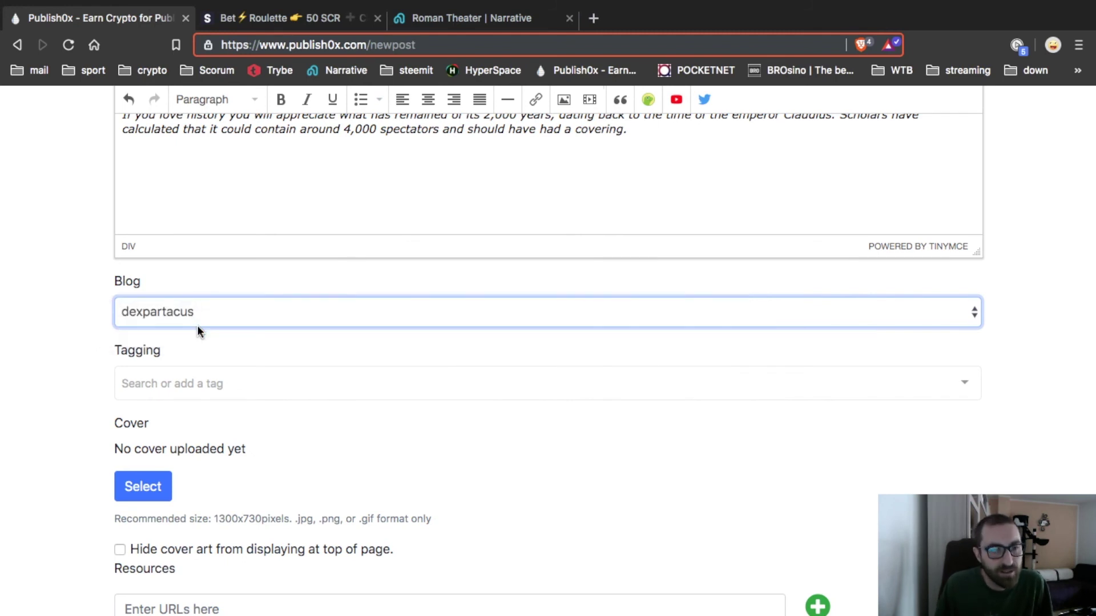
click(208, 384)
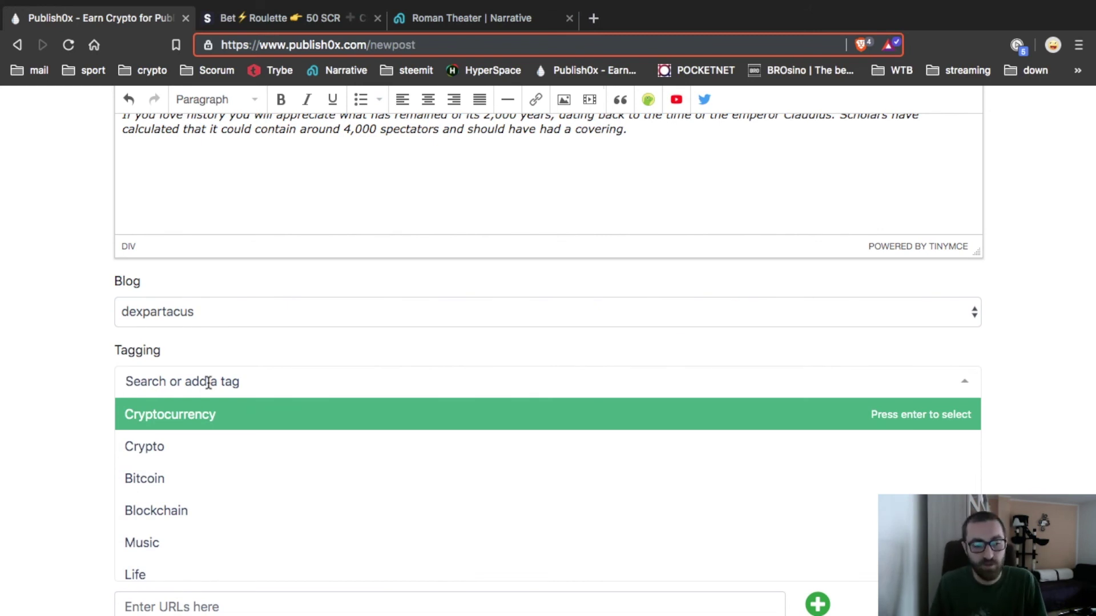
text(scoru)
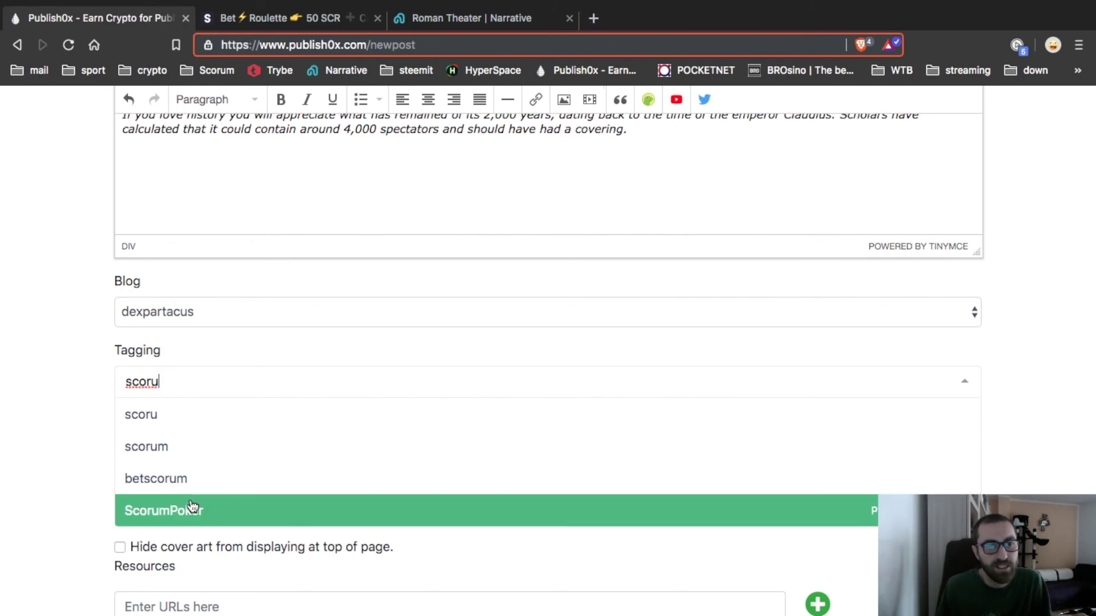
drag(169, 377, 100, 387)
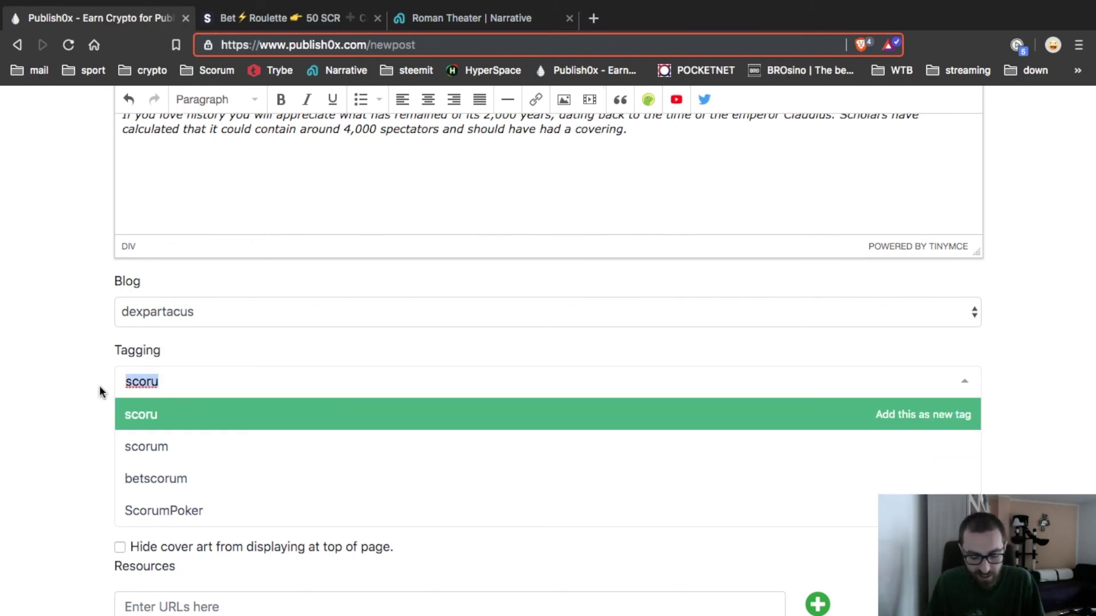
text(hist)
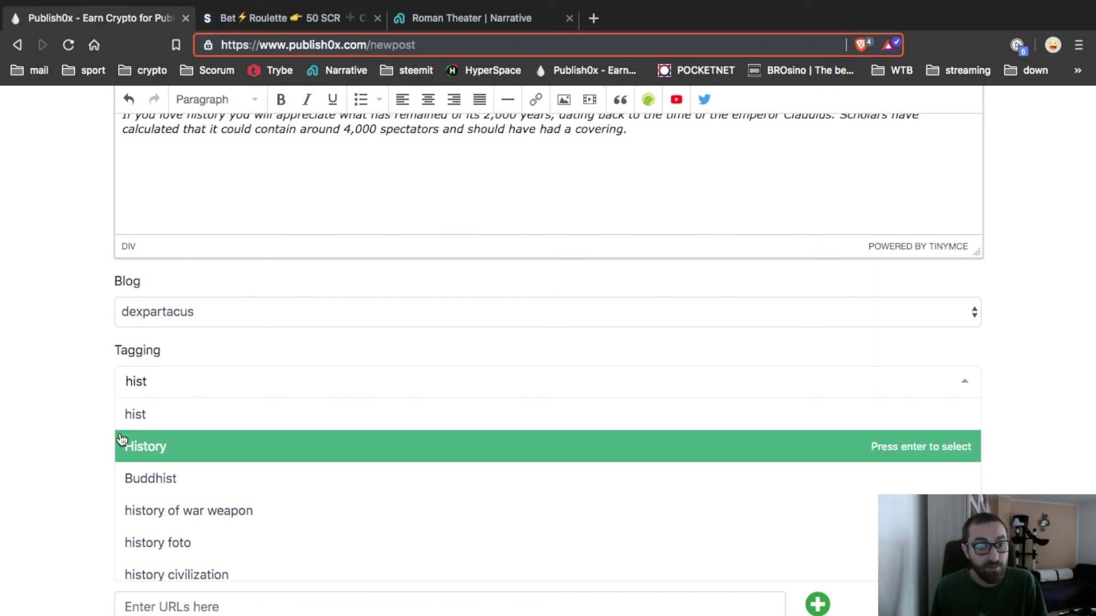
click(123, 445)
Add the Photography tag to the post
scroll(67, 409, up, 10)
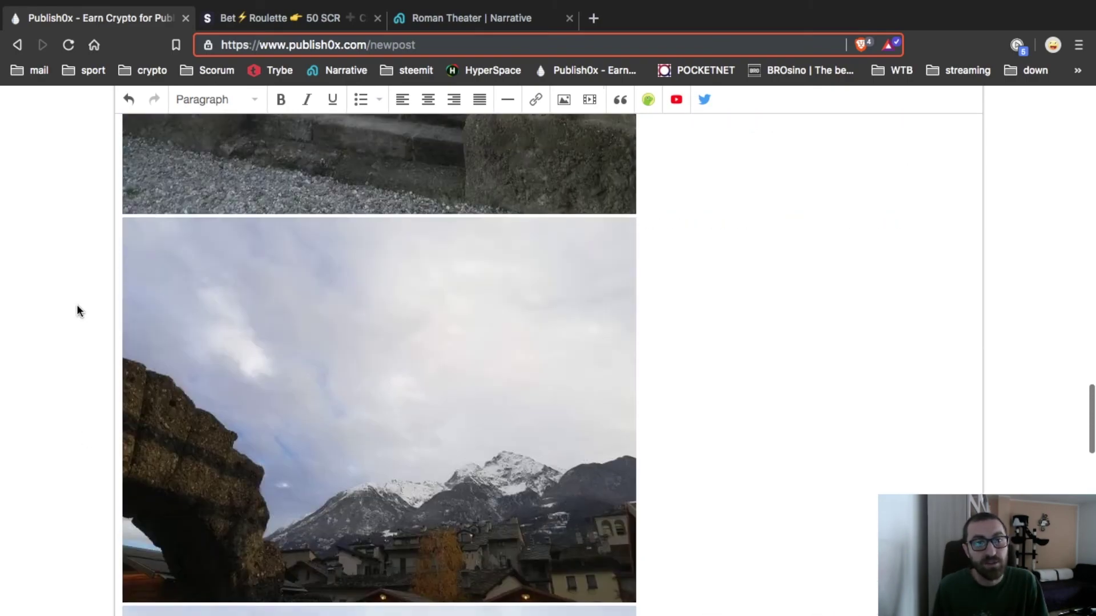
scroll(78, 311, up, 5)
scroll(78, 311, down, 15)
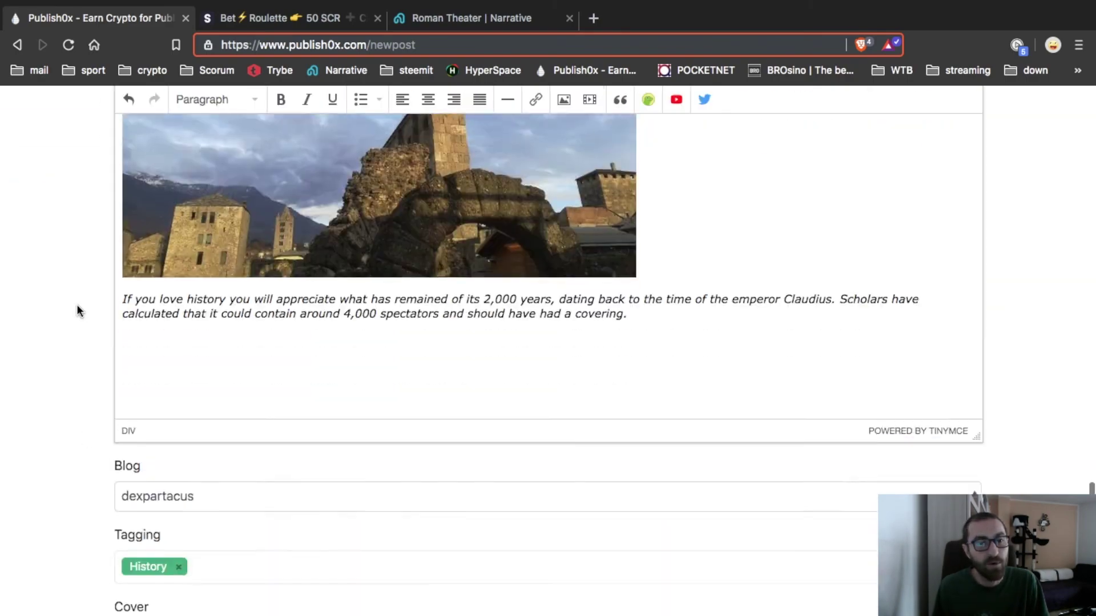
scroll(78, 311, down, 3)
click(197, 387)
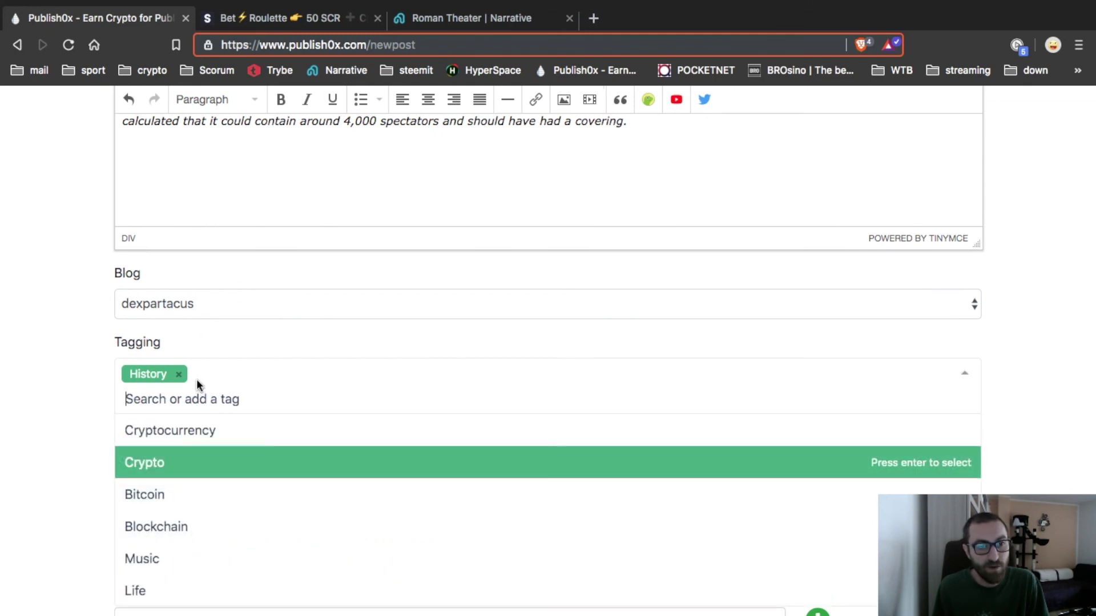
text(photo)
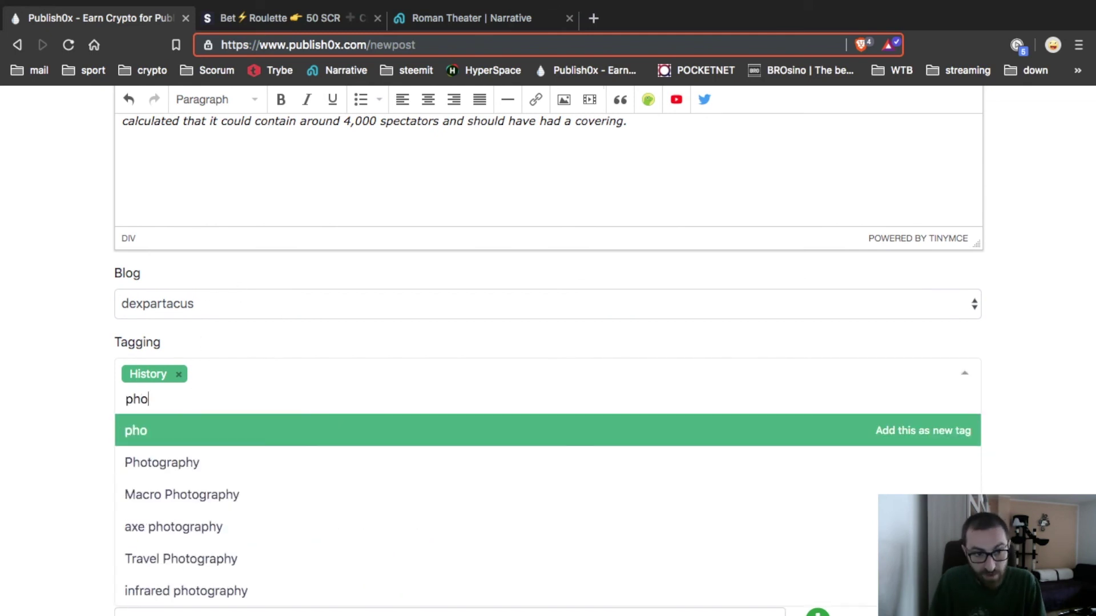
click(216, 429)
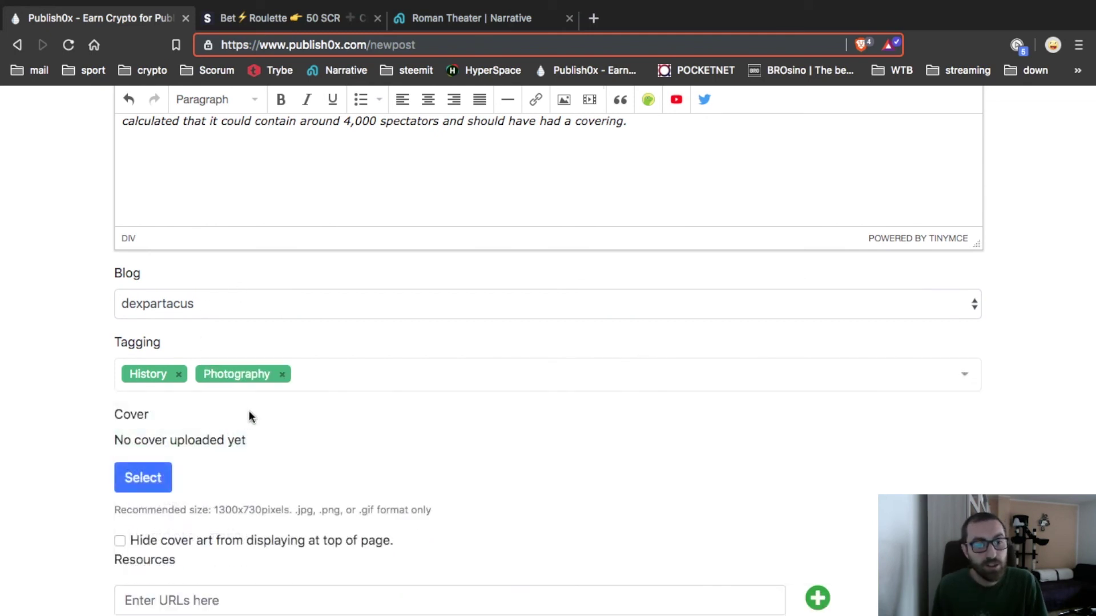
Add the tags 'italy' and Travel Photography
click(306, 379)
text(i)
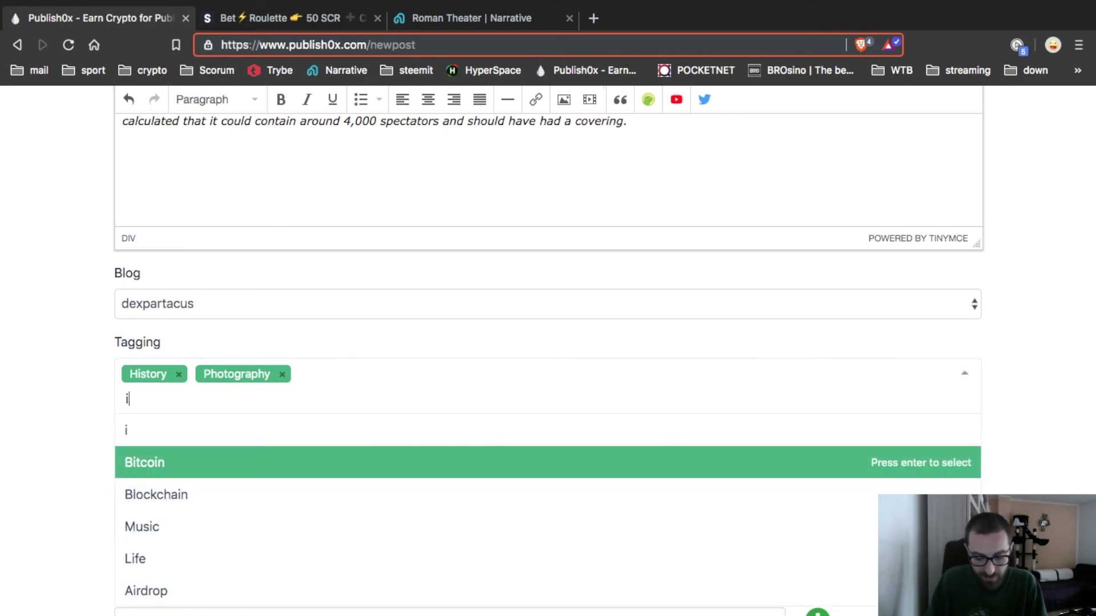
text(taly)
key(Return)
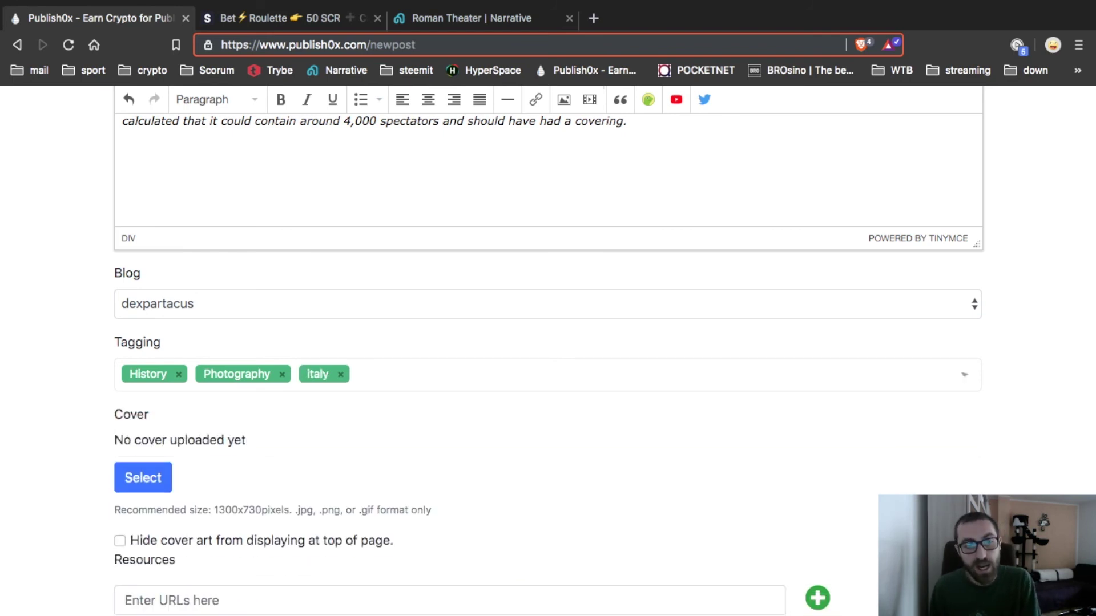
click(420, 382)
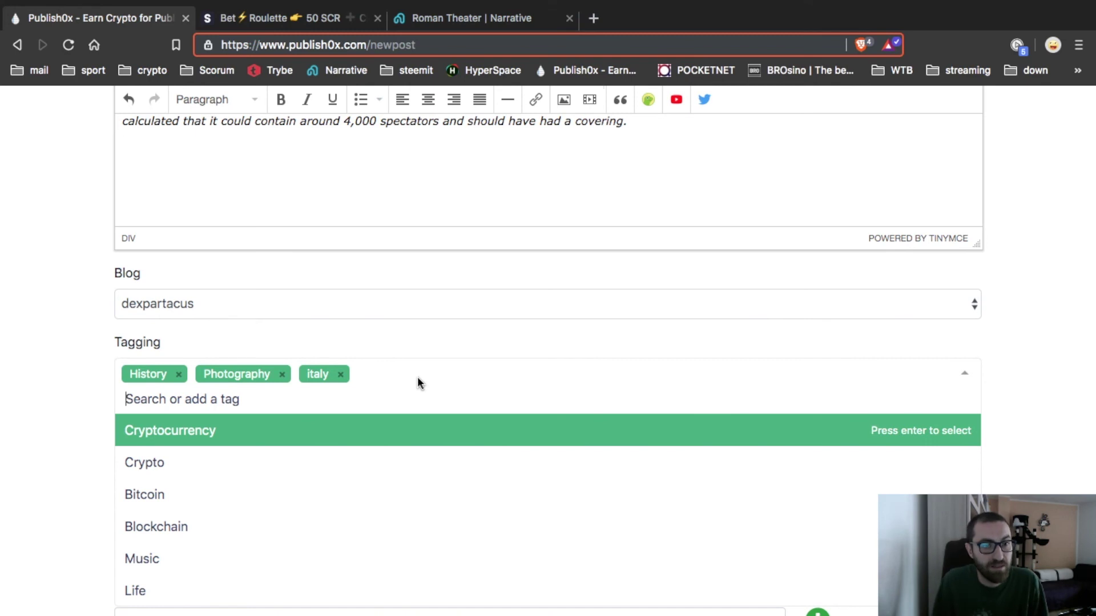
text(travel)
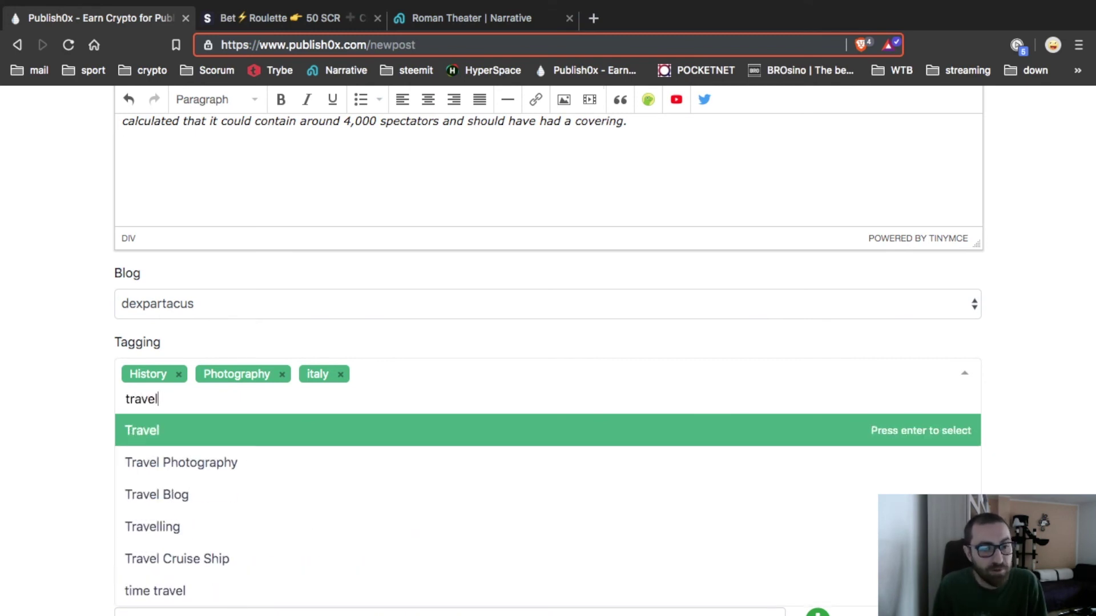
click(244, 462)
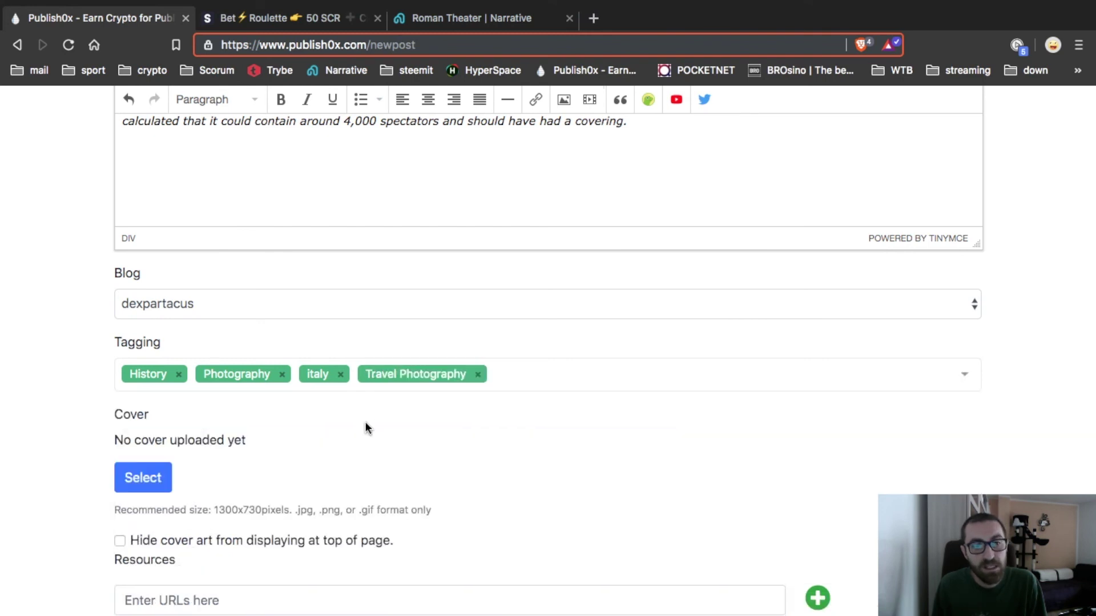
click(512, 383)
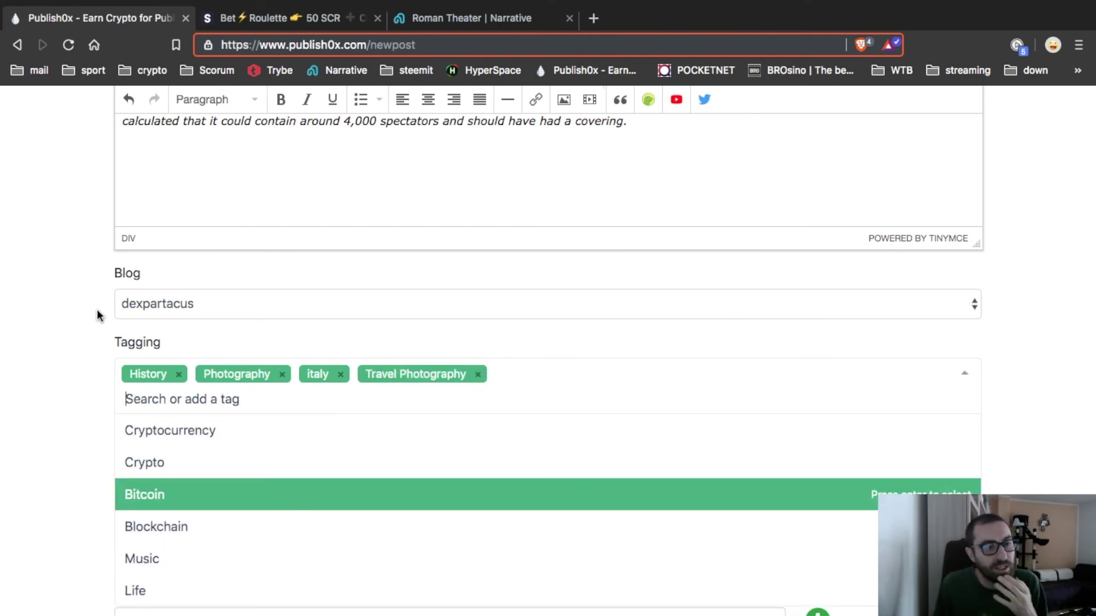
scroll(90, 366, down, 1)
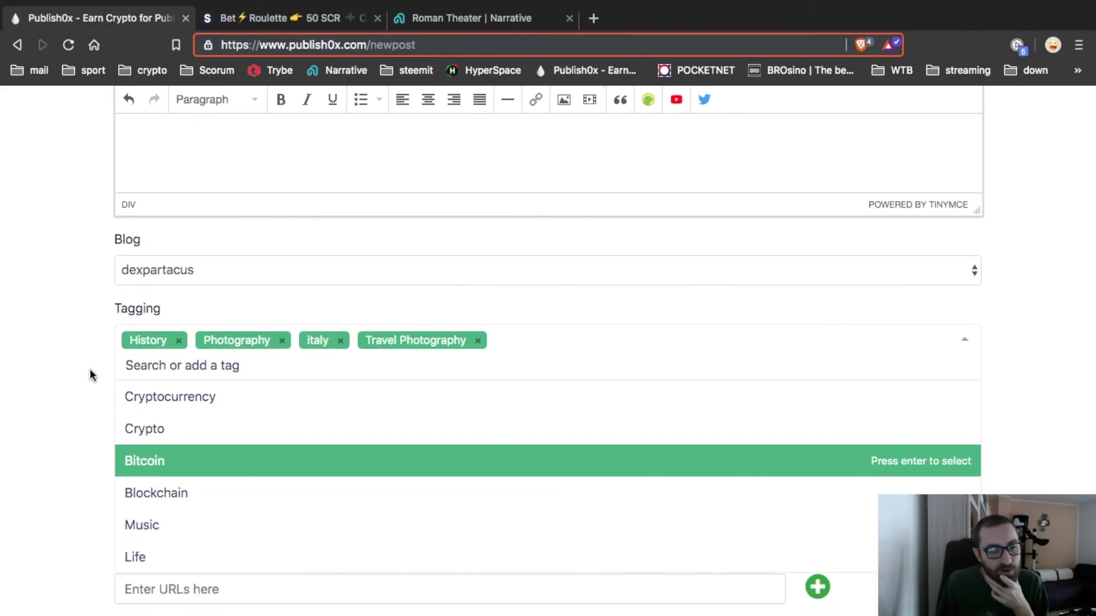
scroll(90, 375, up, 15)
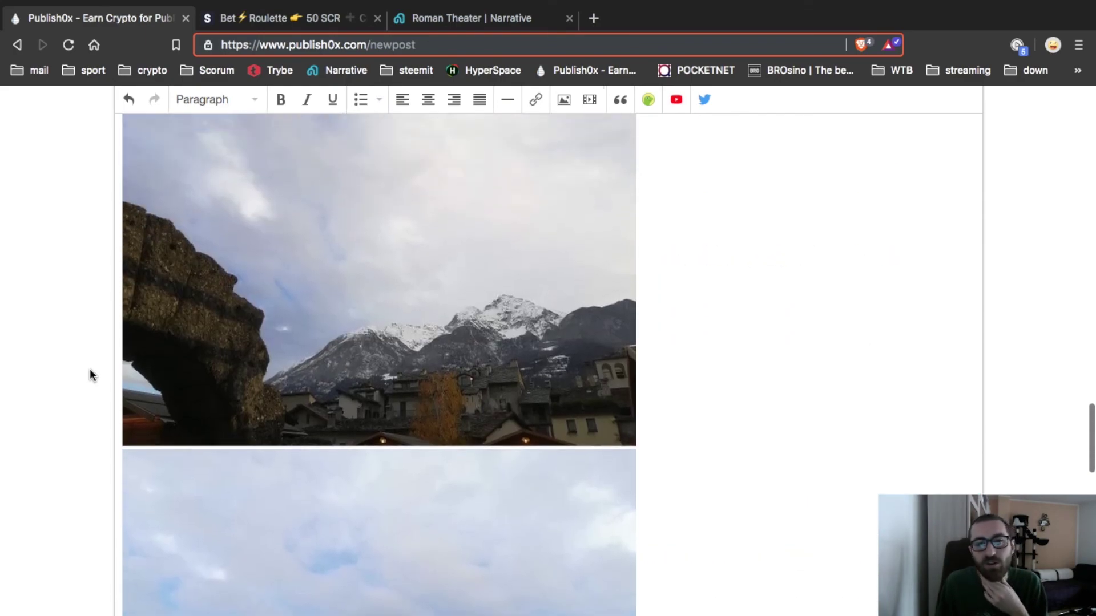
scroll(89, 375, up, 15)
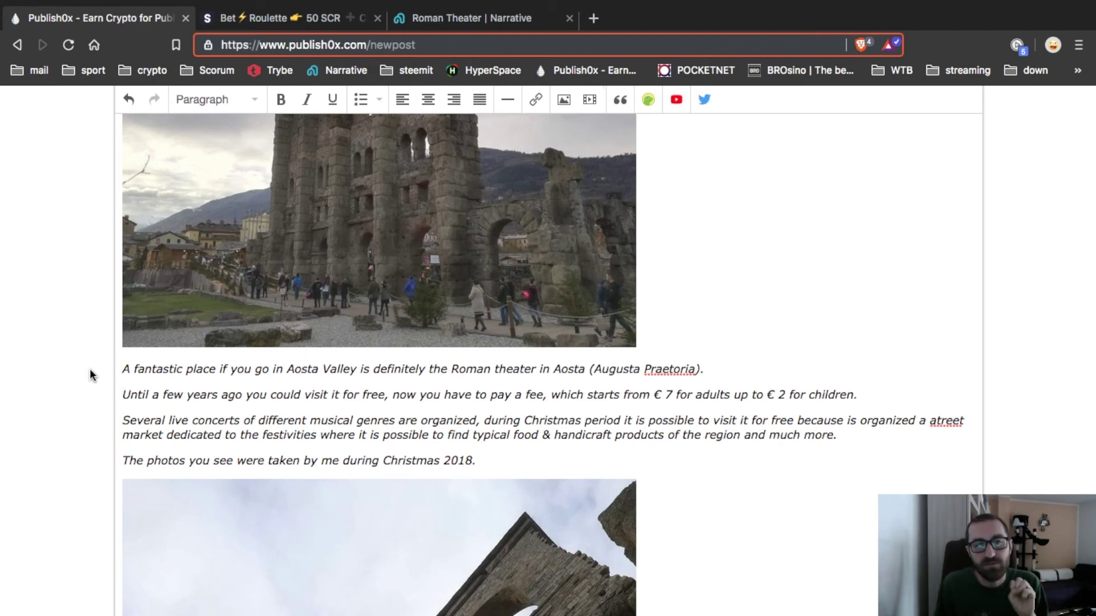
scroll(90, 375, up, 10)
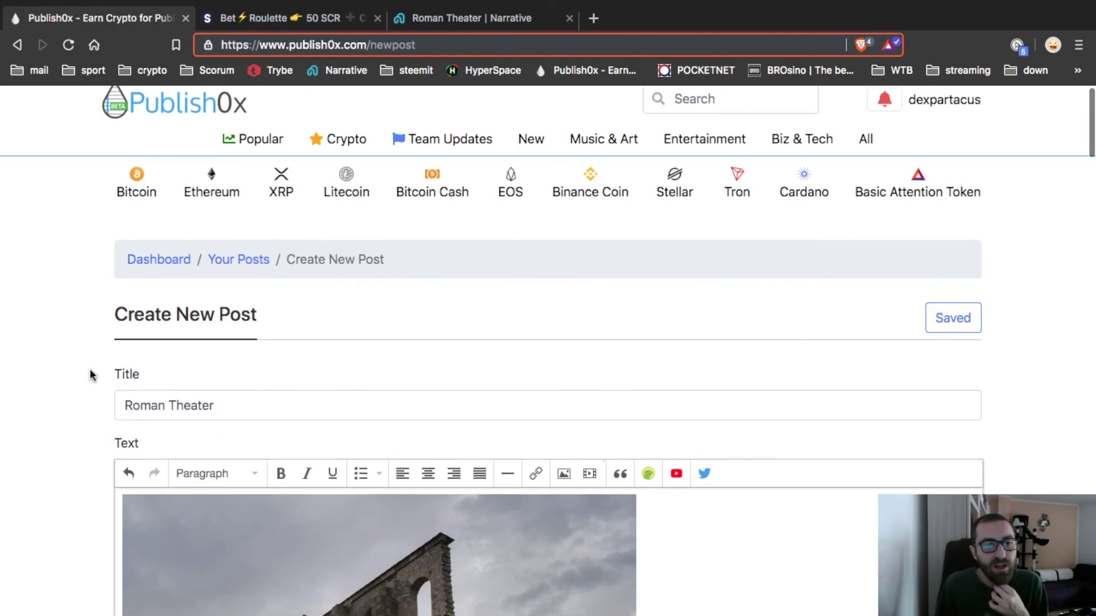
scroll(91, 375, down, 5)
scroll(90, 375, down, 20)
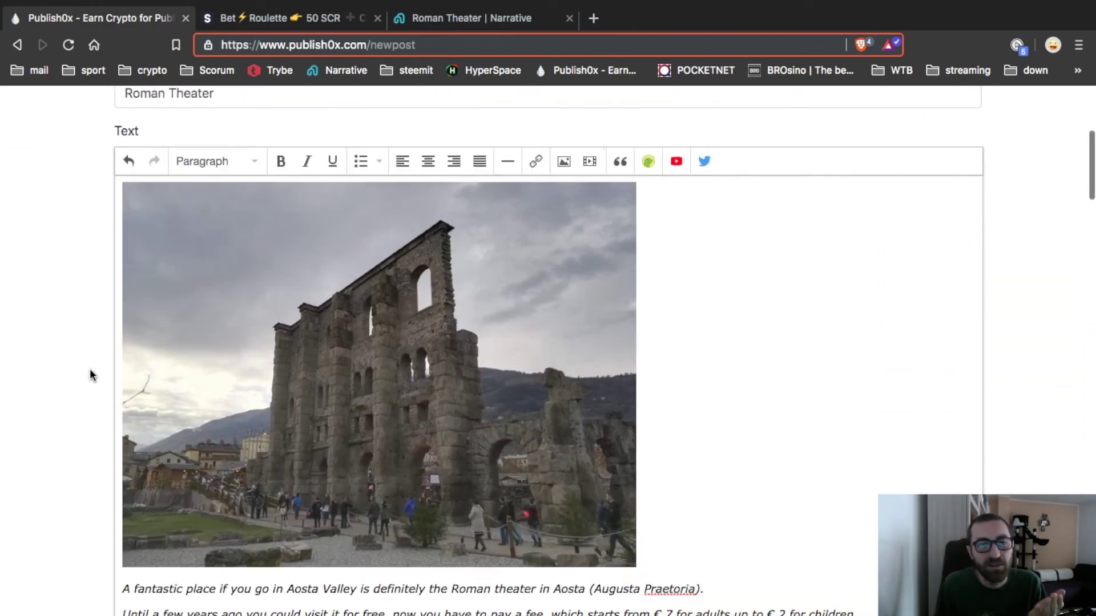
scroll(91, 375, up, 9)
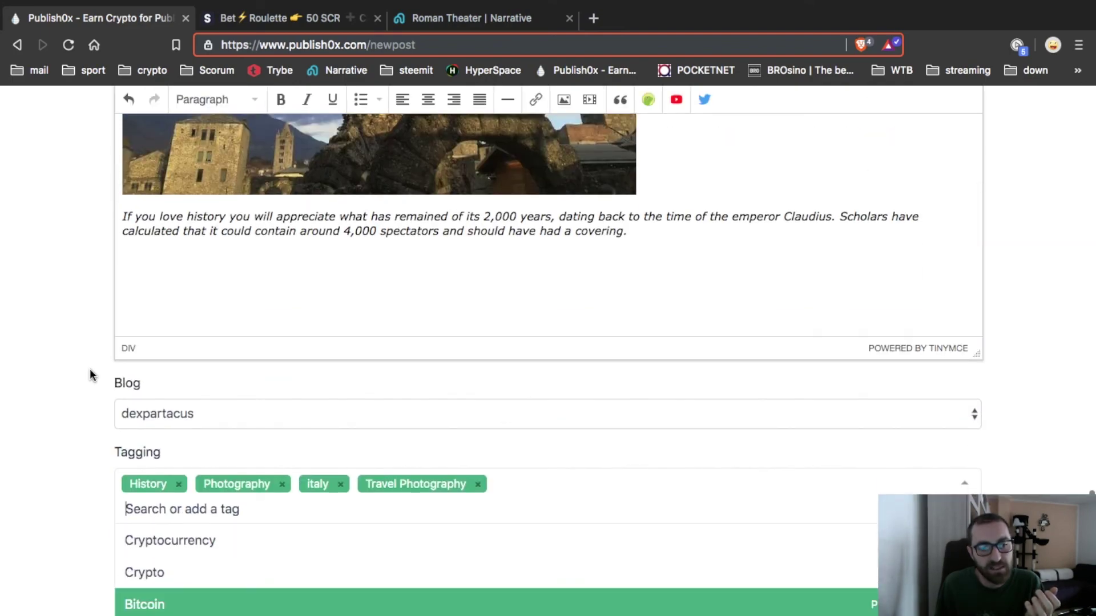
scroll(260, 287, down, 3)
text(city)
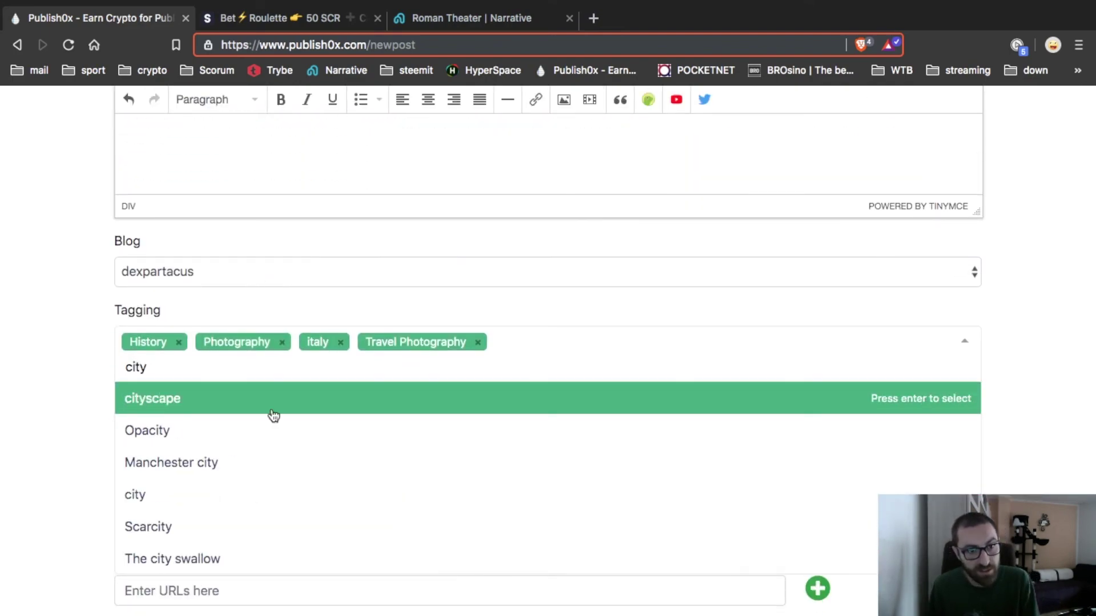
click(210, 407)
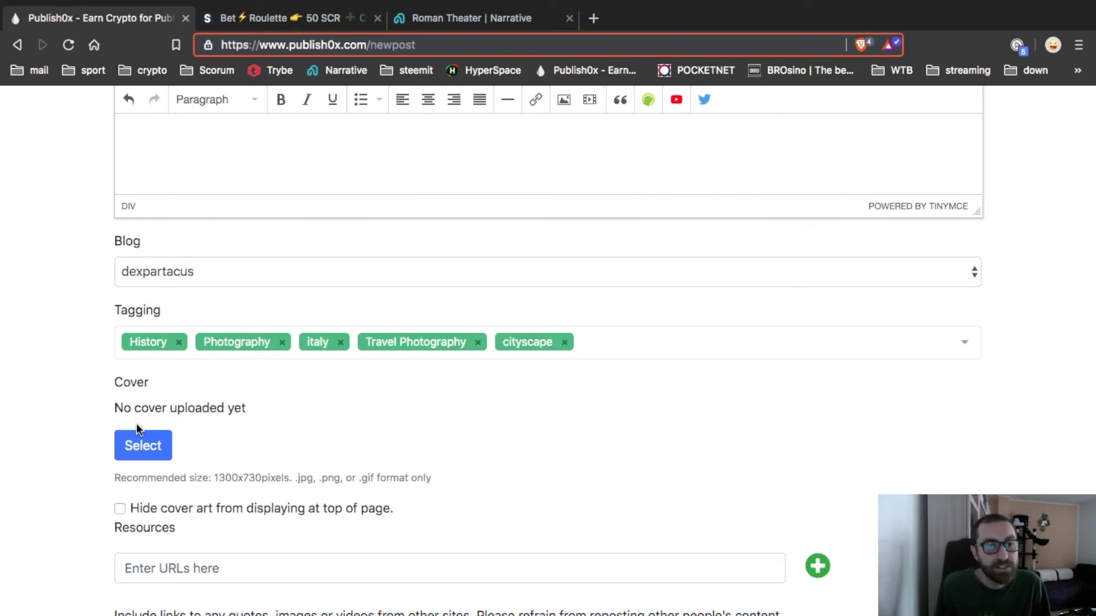
click(564, 342)
click(547, 347)
text(monu)
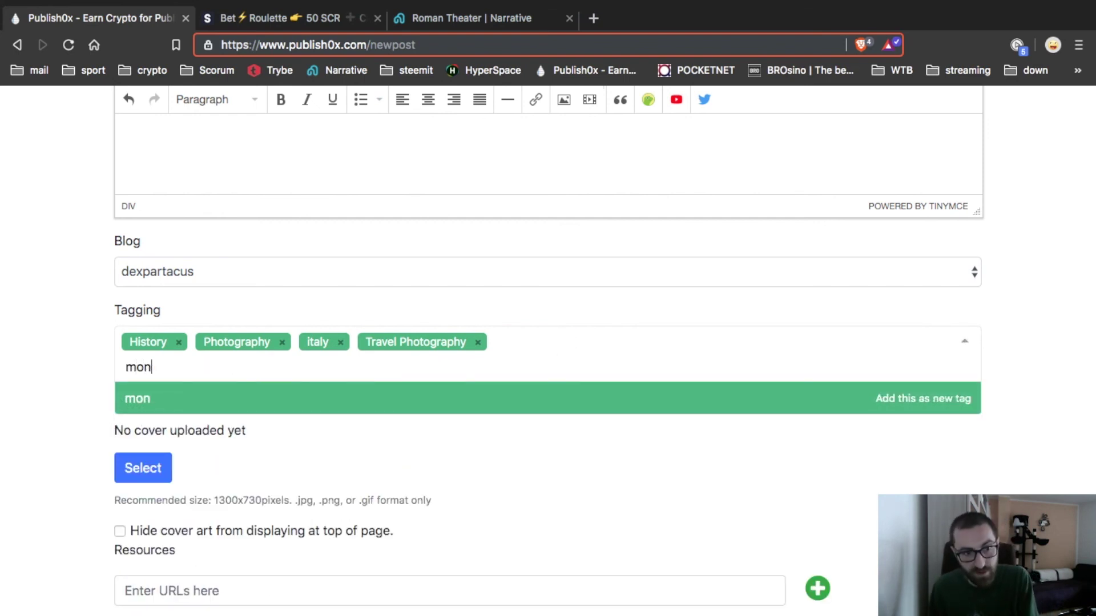
key(BackSpace)
key(BackSpace)
key(BackSpace)
Drag the theater photo from the Narrative Roman Theater post onto the desktop
click(80, 353)
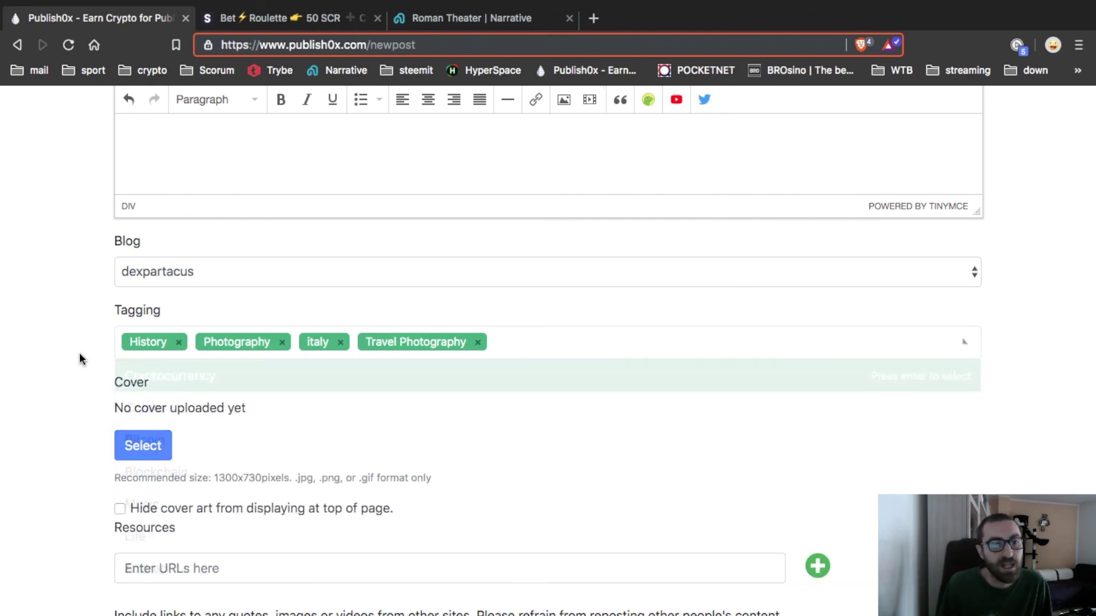
scroll(80, 353, down, 3)
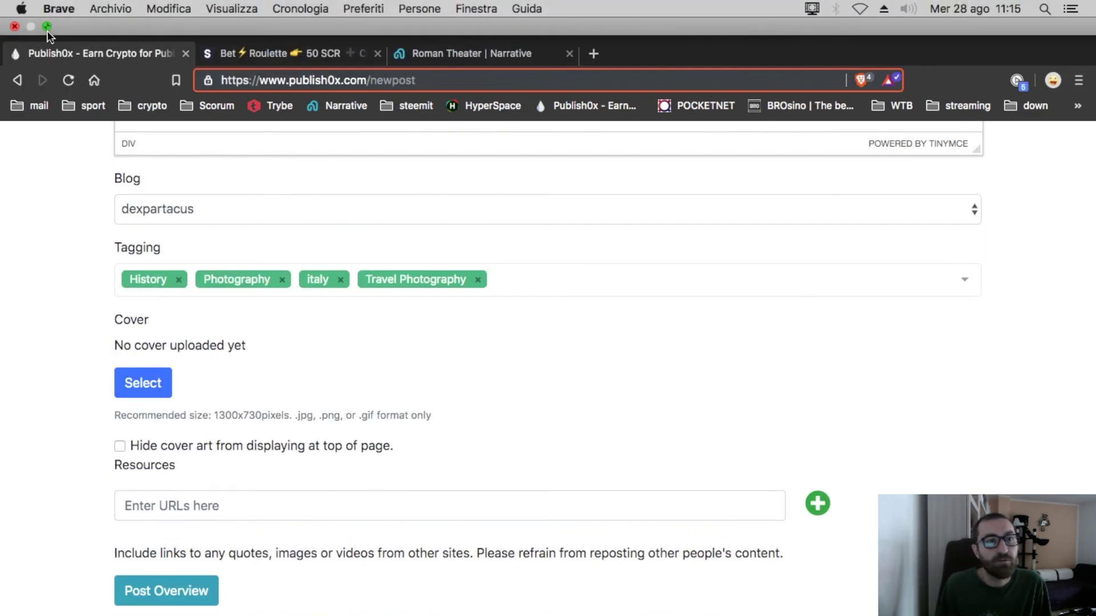
click(46, 28)
click(313, 112)
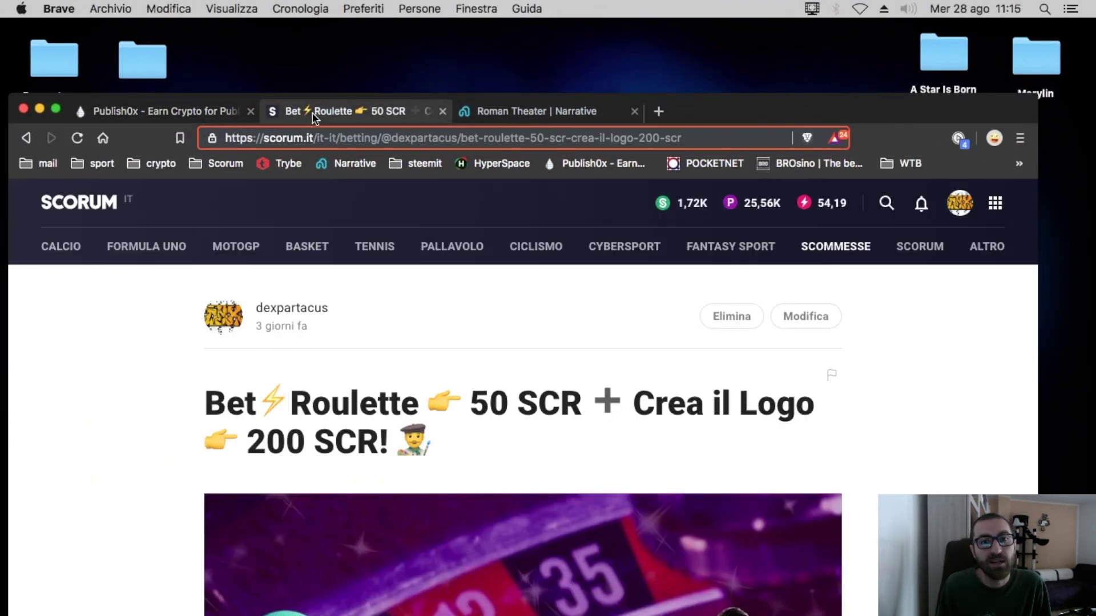
click(526, 111)
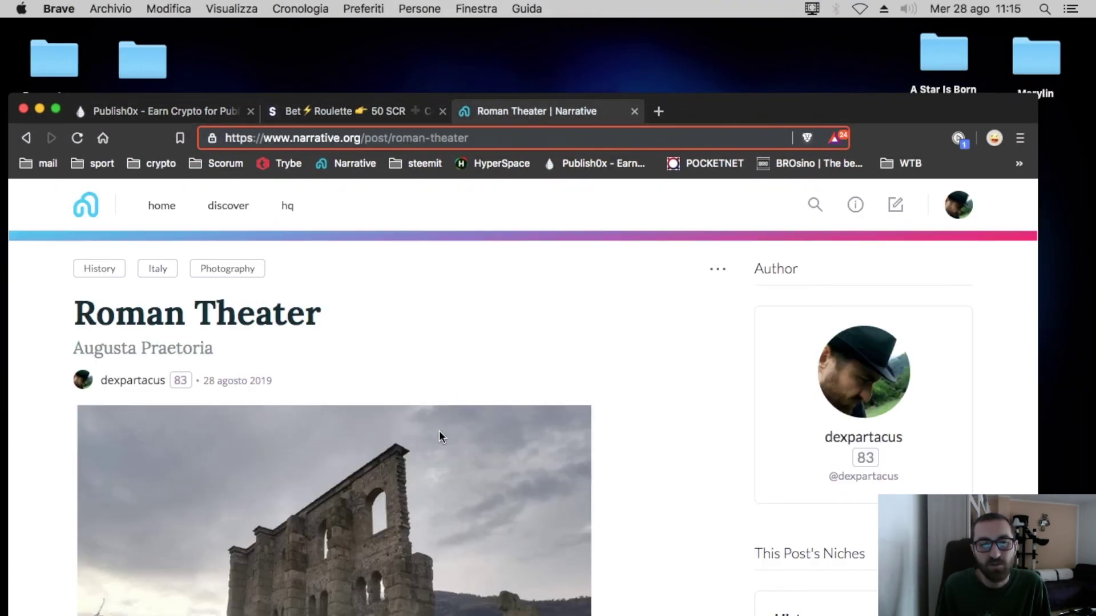
drag(438, 432, 74, 74)
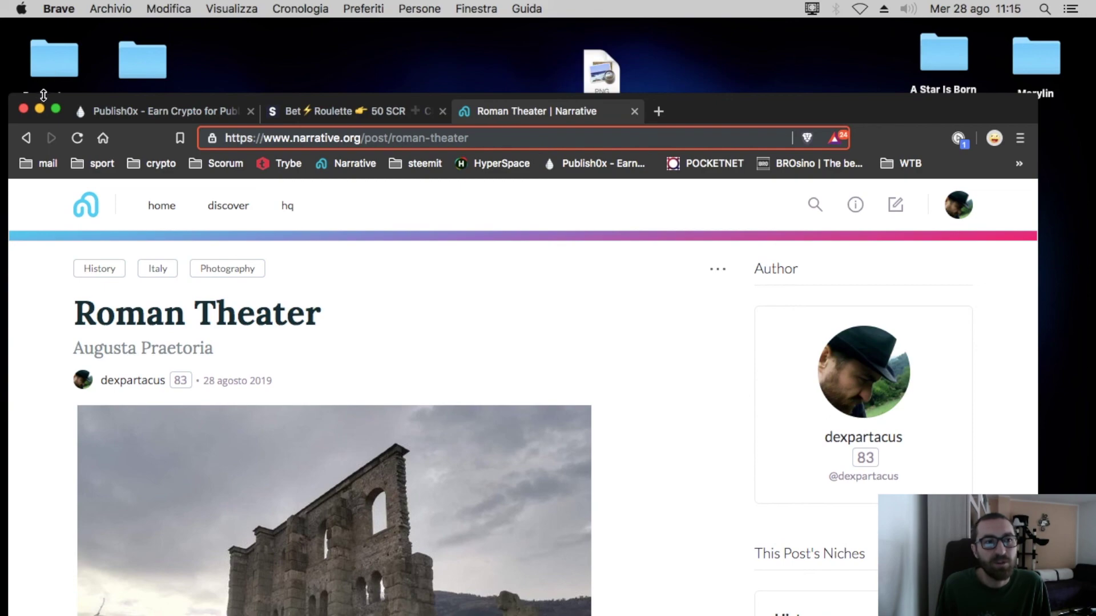
click(55, 108)
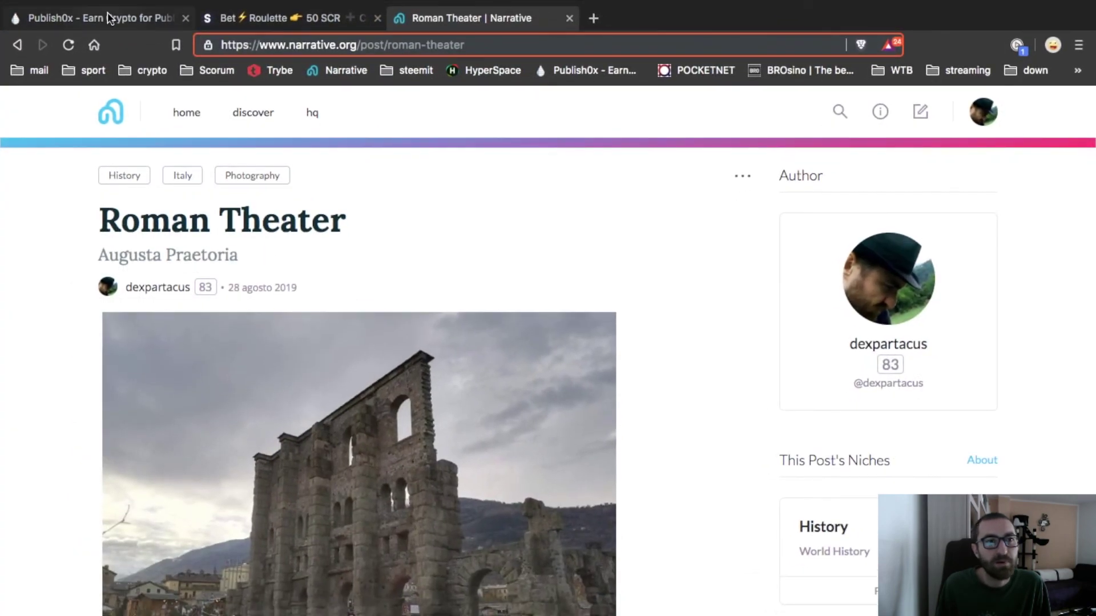
click(108, 17)
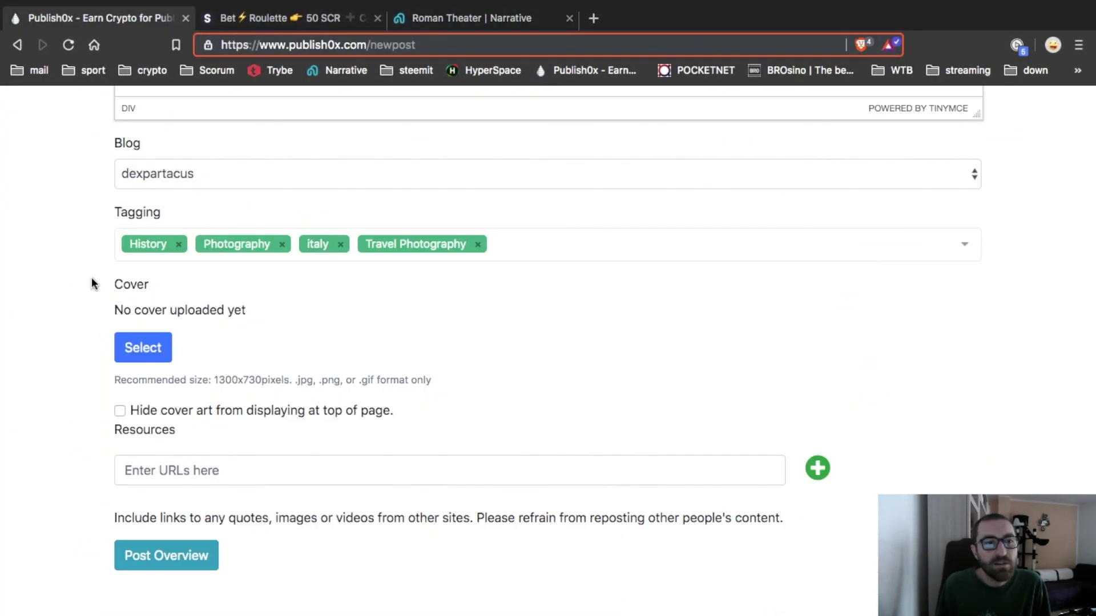
Upload the desktop theater photo as cover, cropped slightly higher, with 'Hide cover art' ticked
click(140, 348)
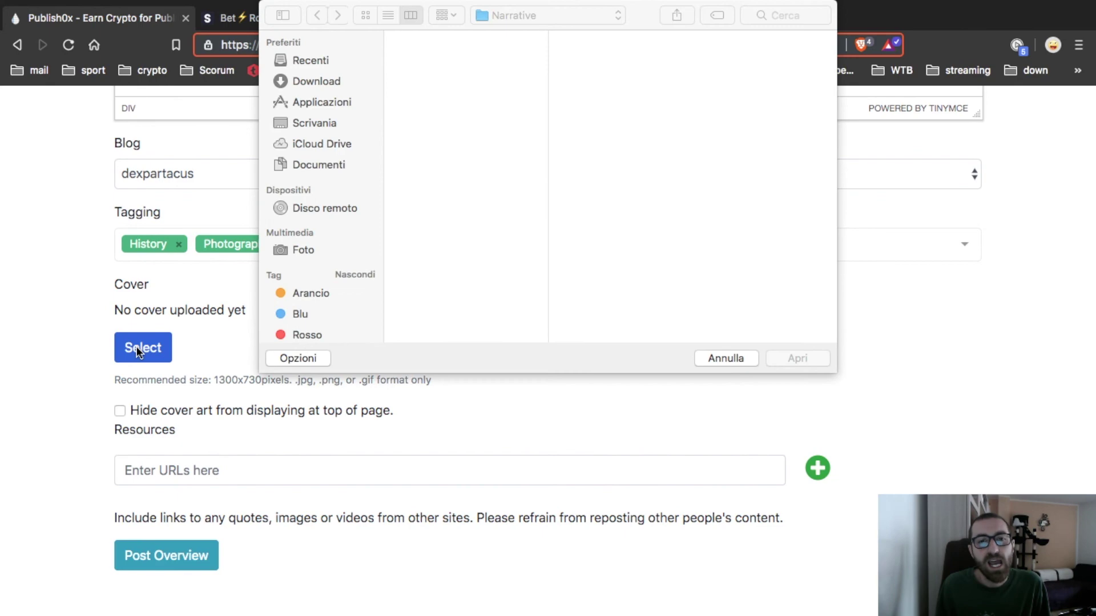
click(330, 124)
click(427, 139)
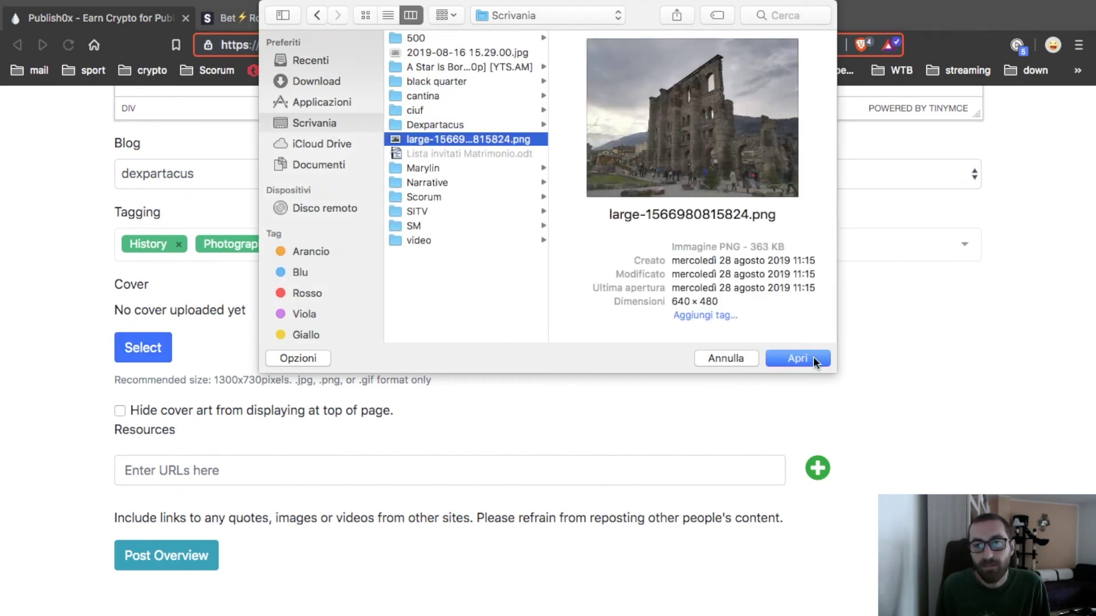
click(807, 359)
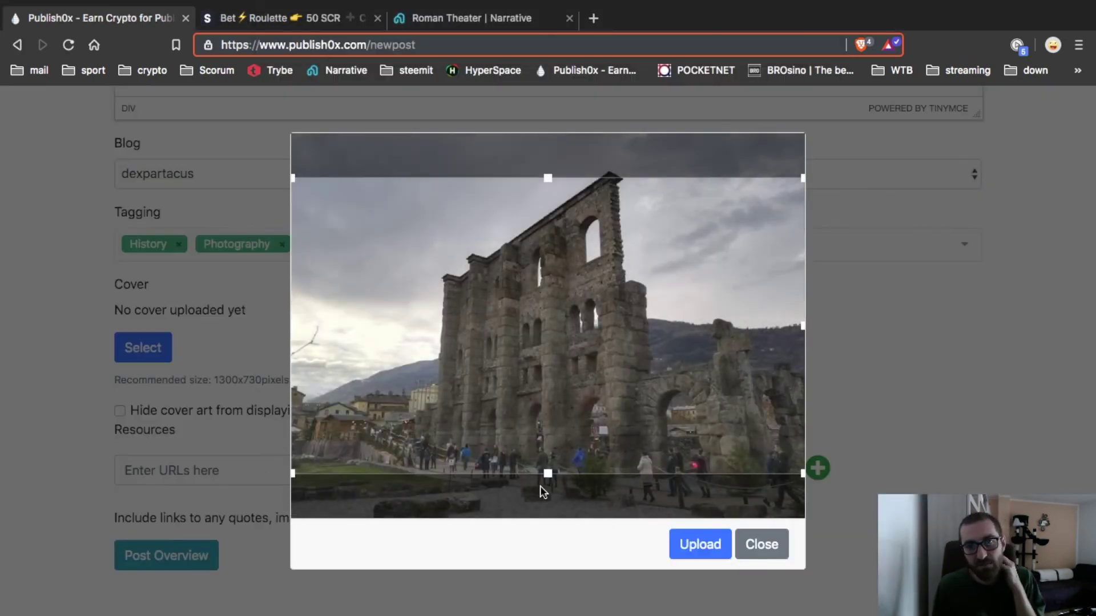
mouse_move(531, 441)
mouse_down()
mouse_move(531, 419)
mouse_move(531, 431)
mouse_up()
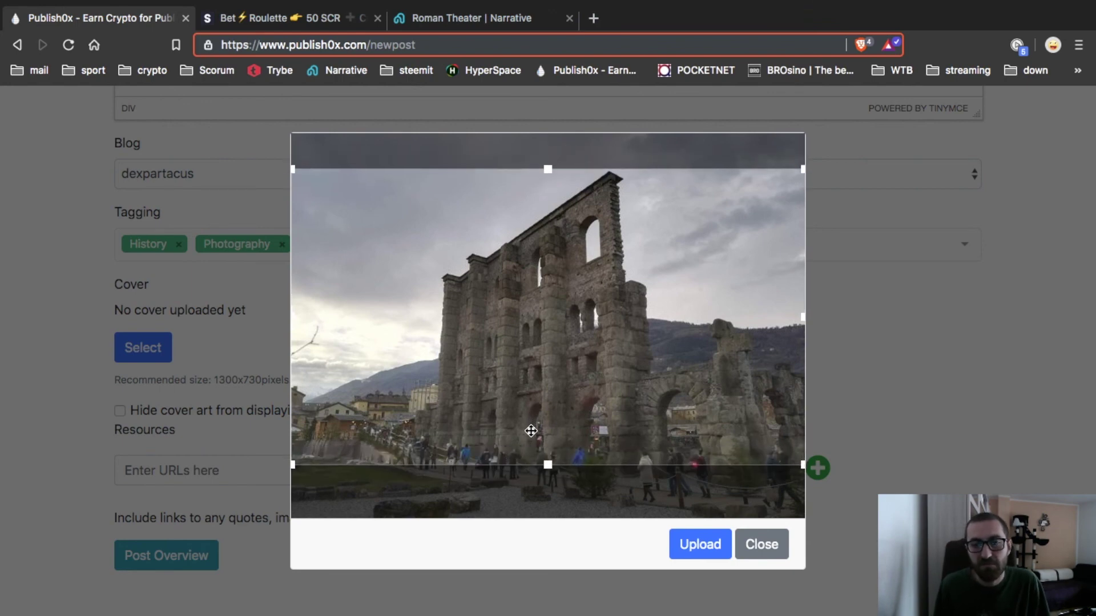
click(695, 548)
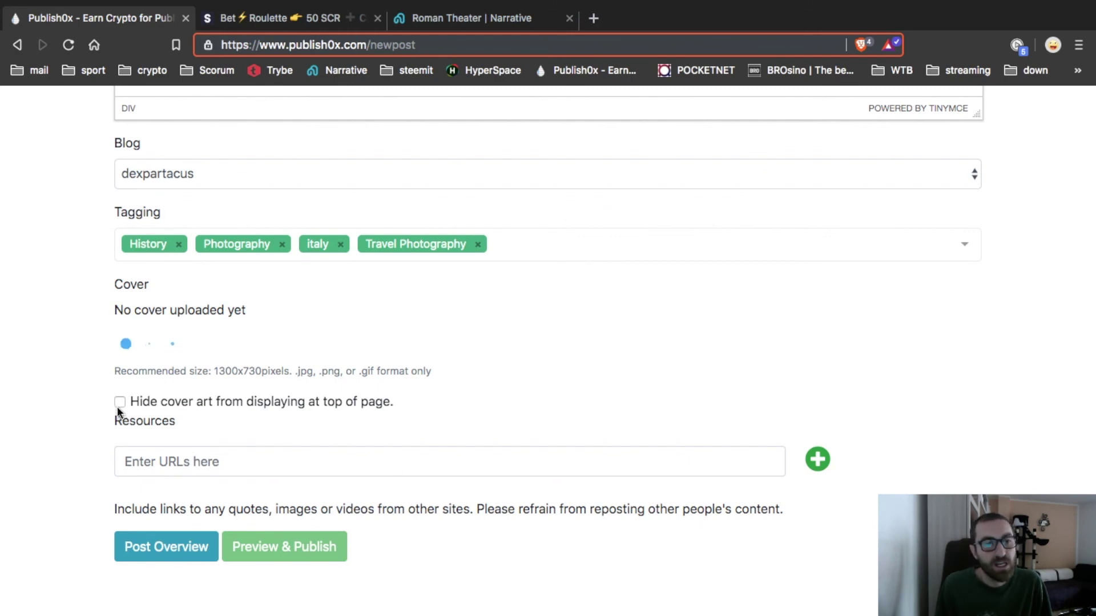
click(119, 403)
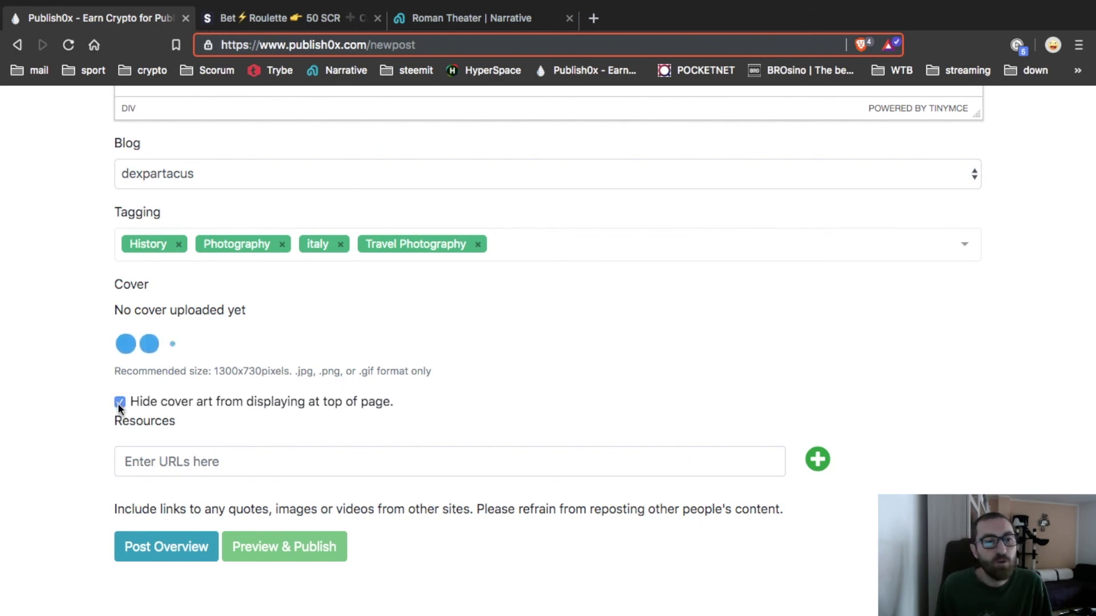
click(478, 24)
click(467, 45)
key(super+c)
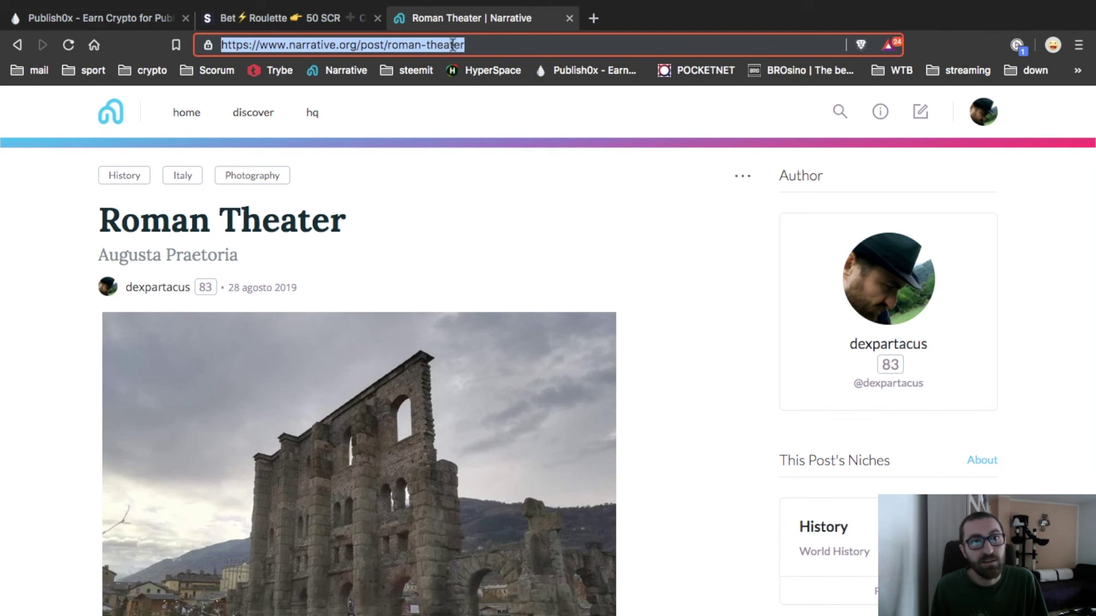
click(118, 20)
scroll(262, 425, down, 5)
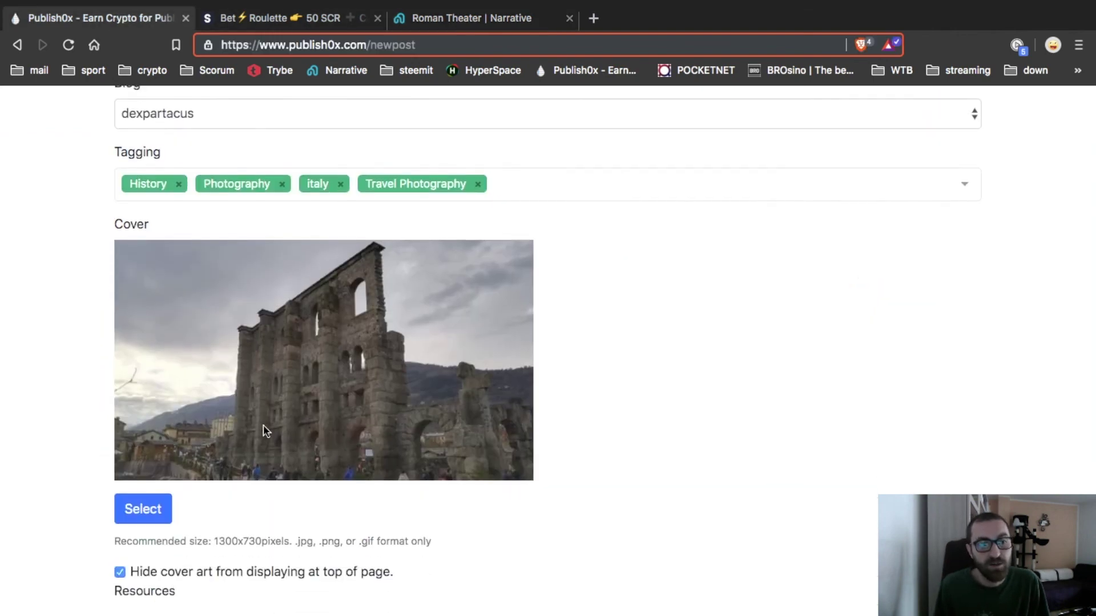
click(209, 485)
key(super+v)
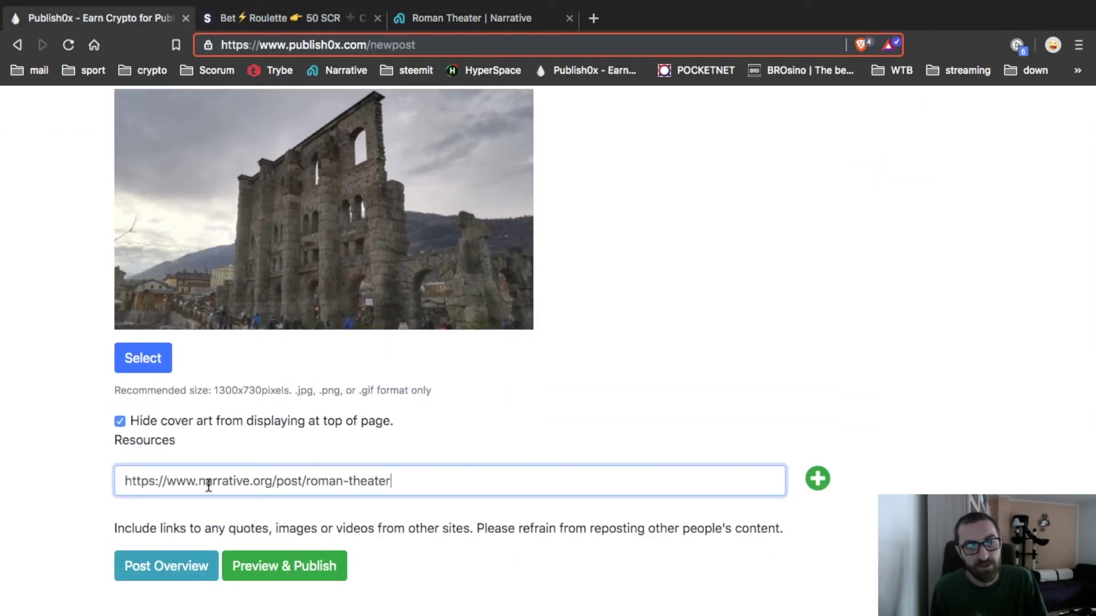
click(551, 425)
click(818, 478)
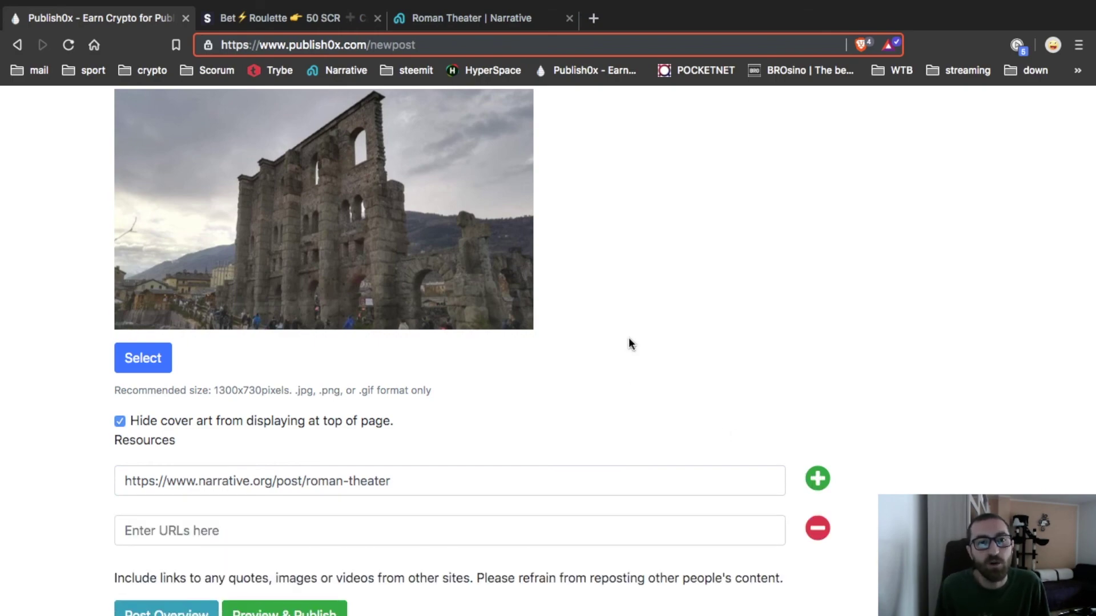
scroll(629, 341, up, 15)
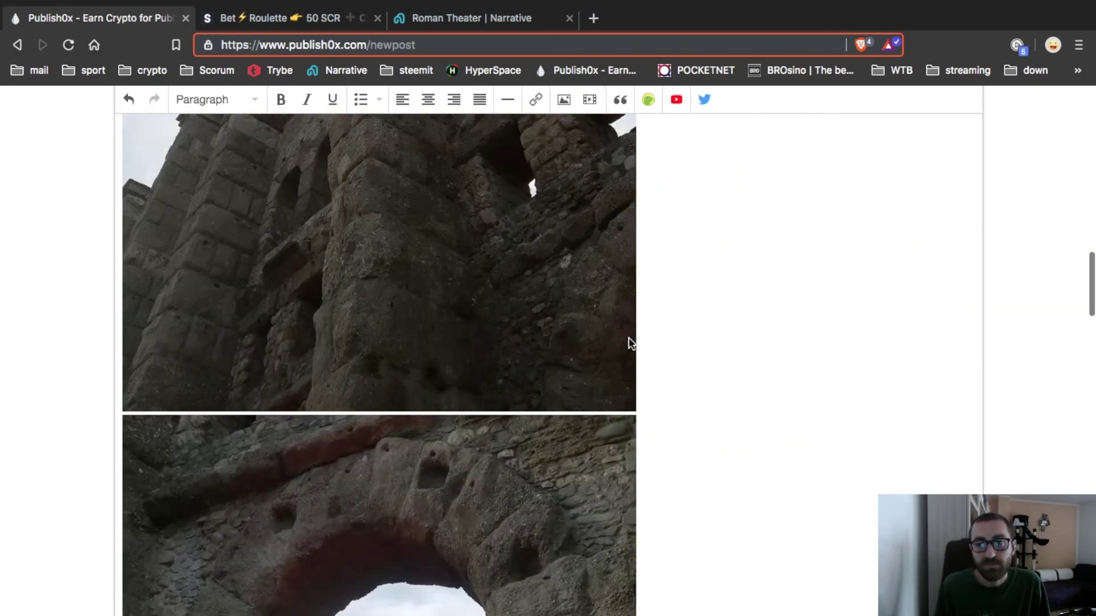
scroll(628, 343, up, 10)
scroll(628, 343, down, 20)
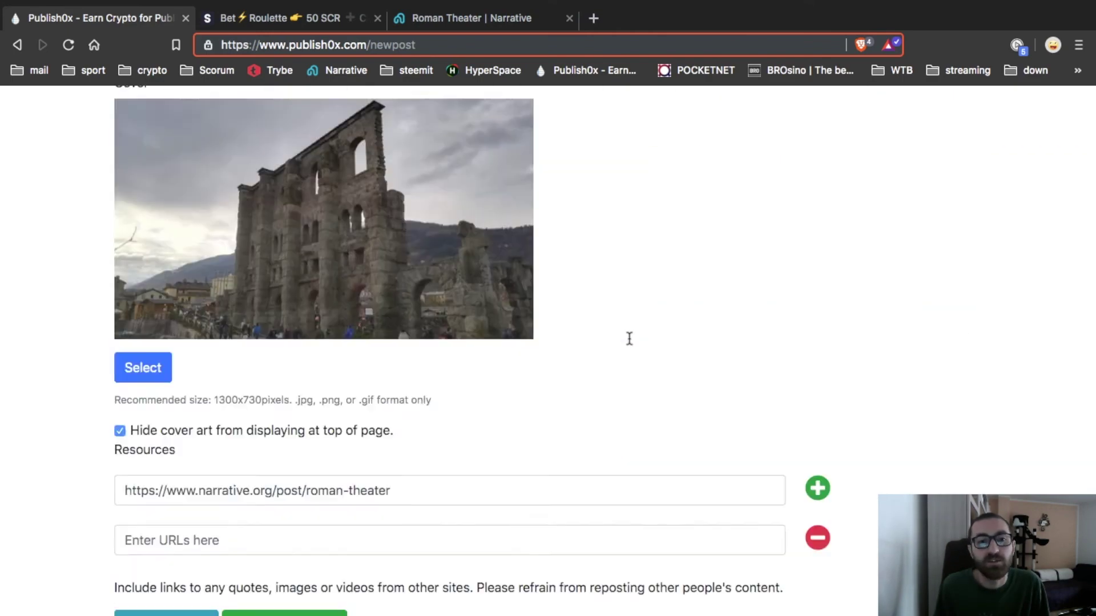
scroll(629, 338, down, 5)
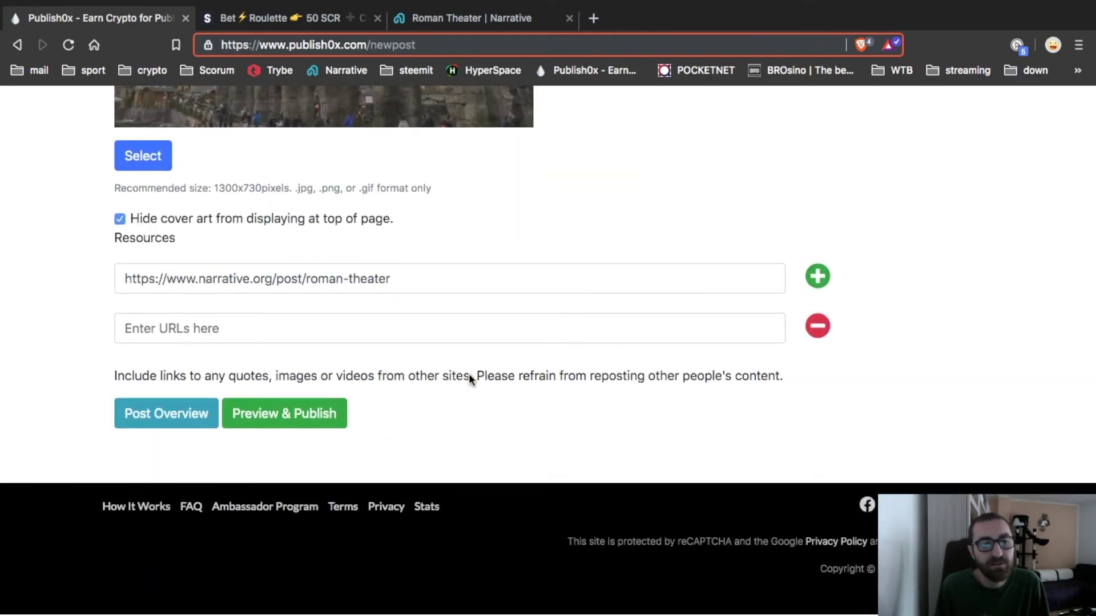
click(268, 428)
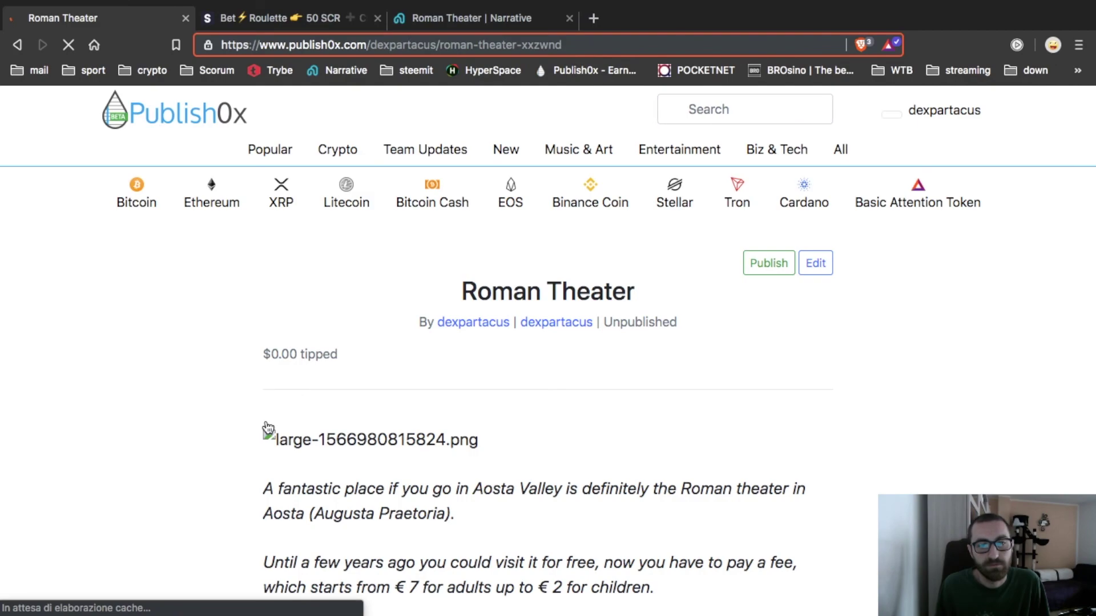
Publish the previewed Roman Theater post, accepting all four publishing agreement statements
scroll(537, 399, down, 15)
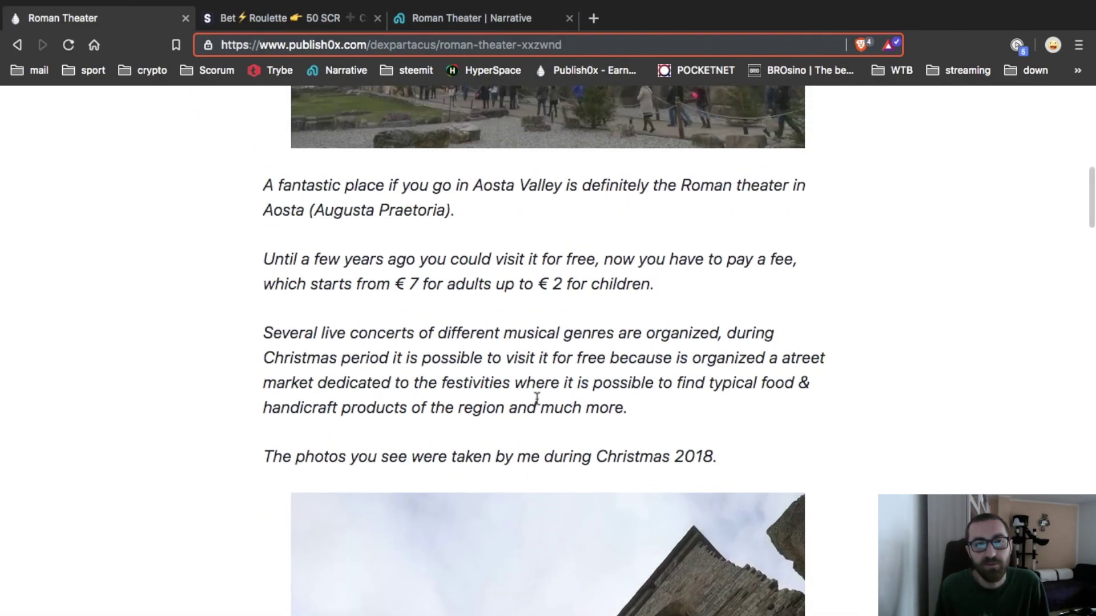
scroll(536, 397, down, 10)
scroll(536, 397, up, 20)
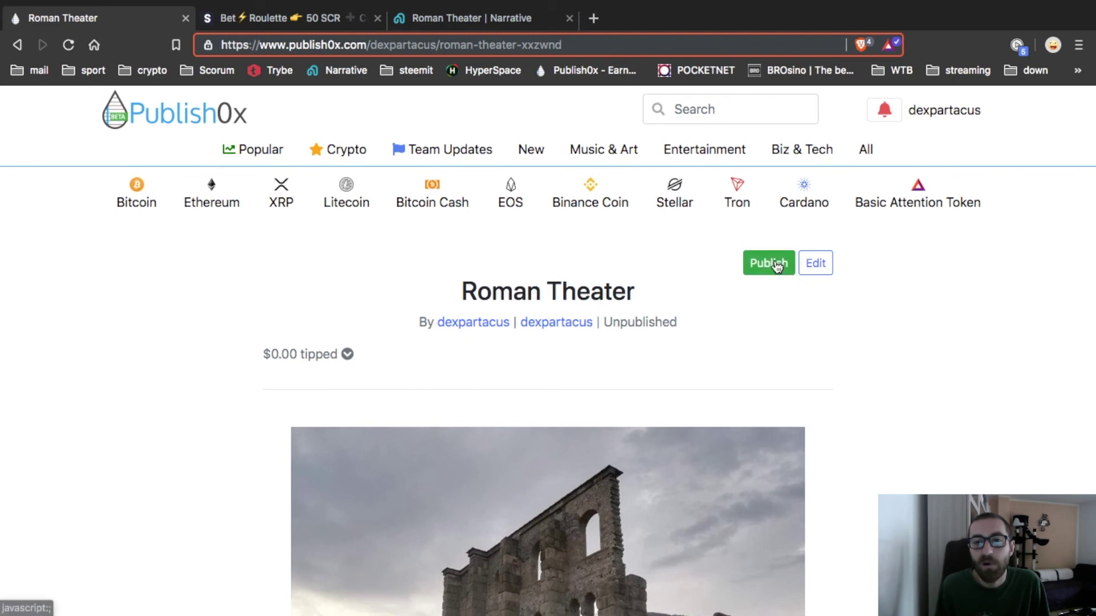
click(770, 266)
click(221, 257)
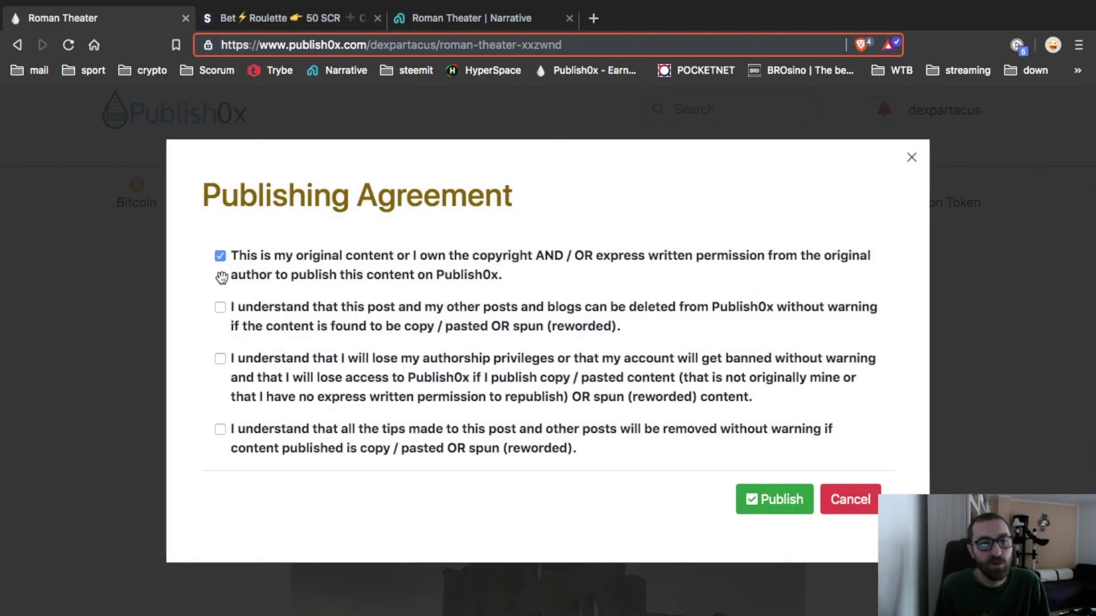
click(220, 359)
click(221, 430)
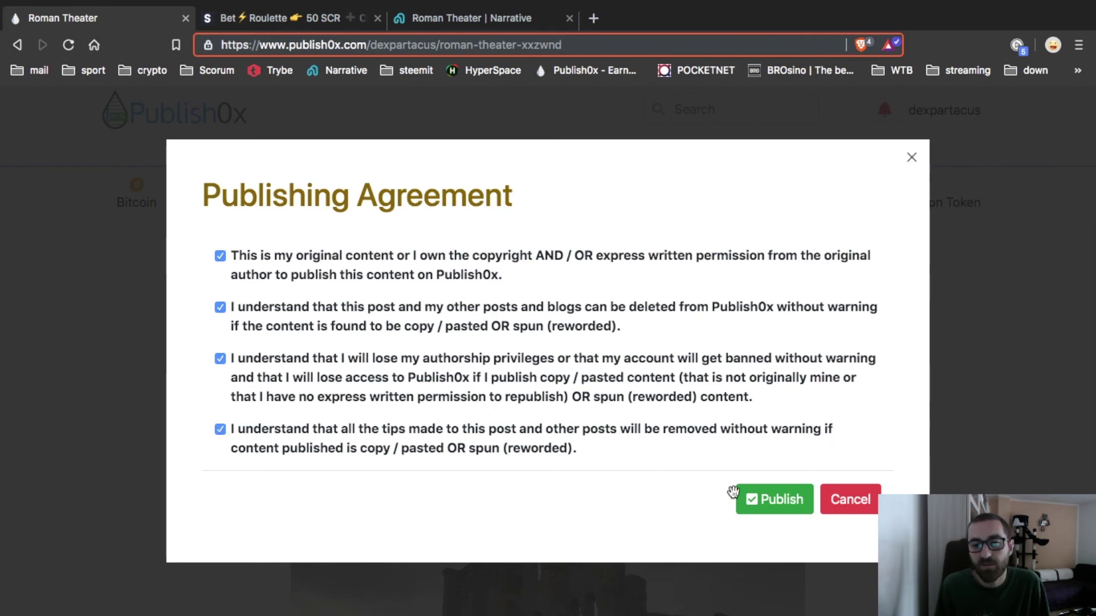
click(767, 507)
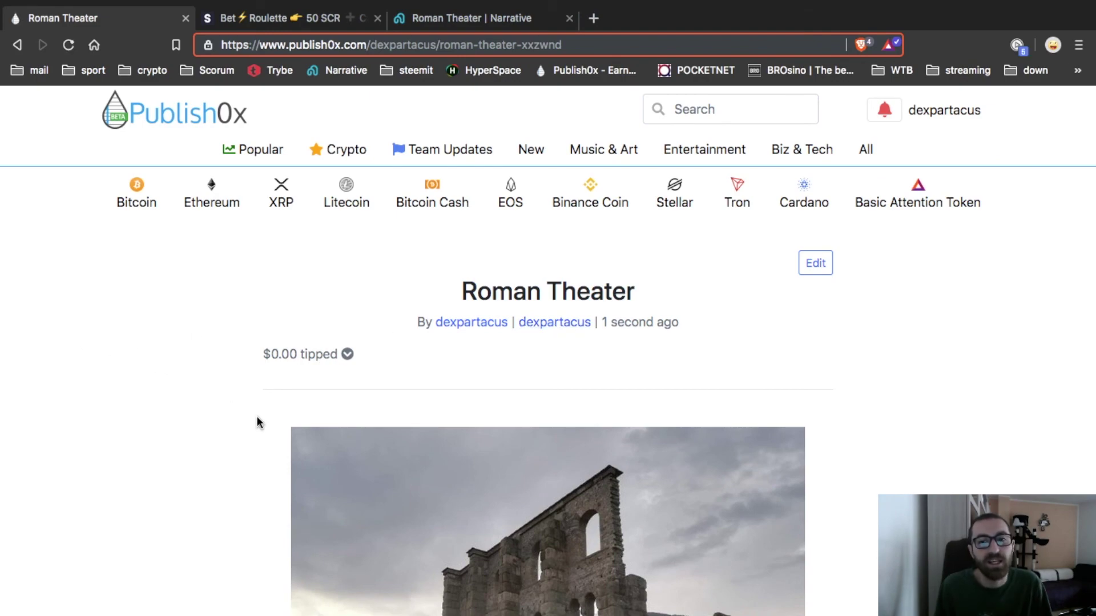
scroll(257, 422, down, 1)
Browse All to the Sports category and open the Mason Mount/Frank Lampard article
scroll(257, 421, down, 20)
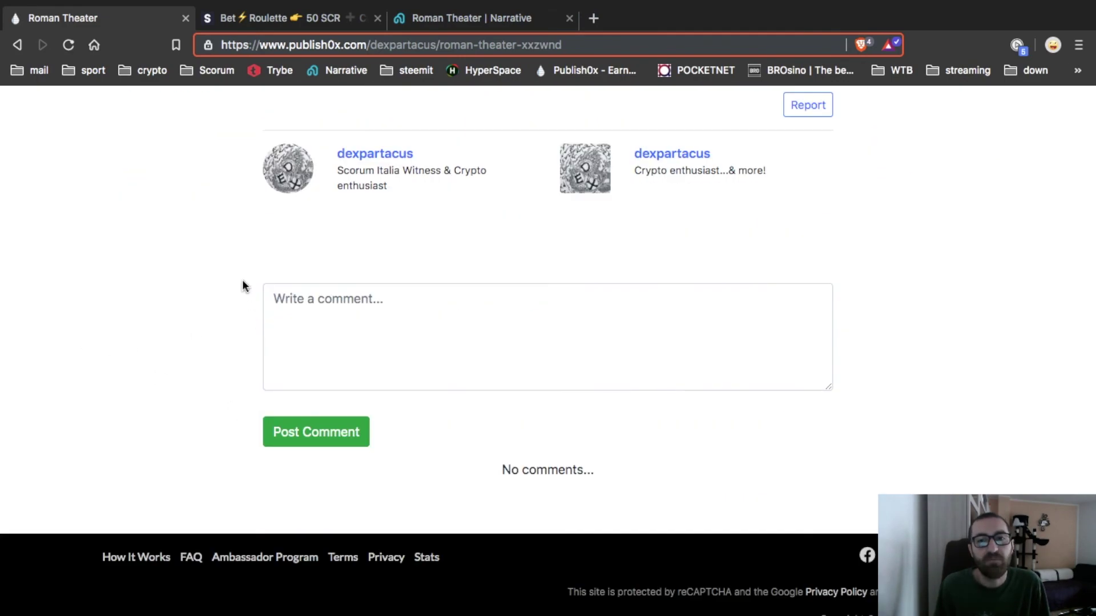
scroll(242, 280, up, 20)
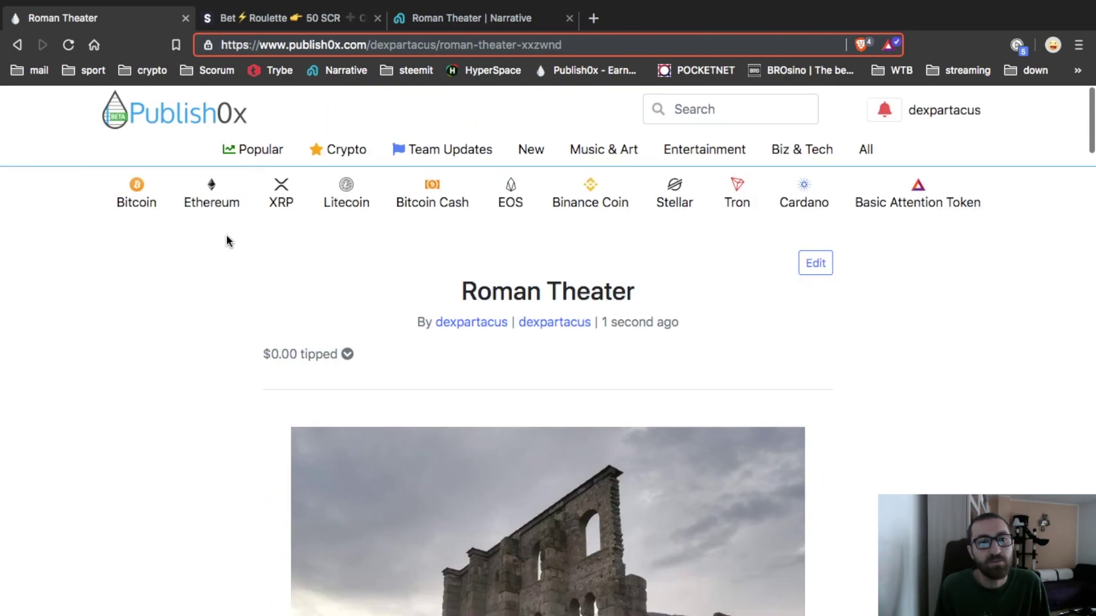
click(871, 158)
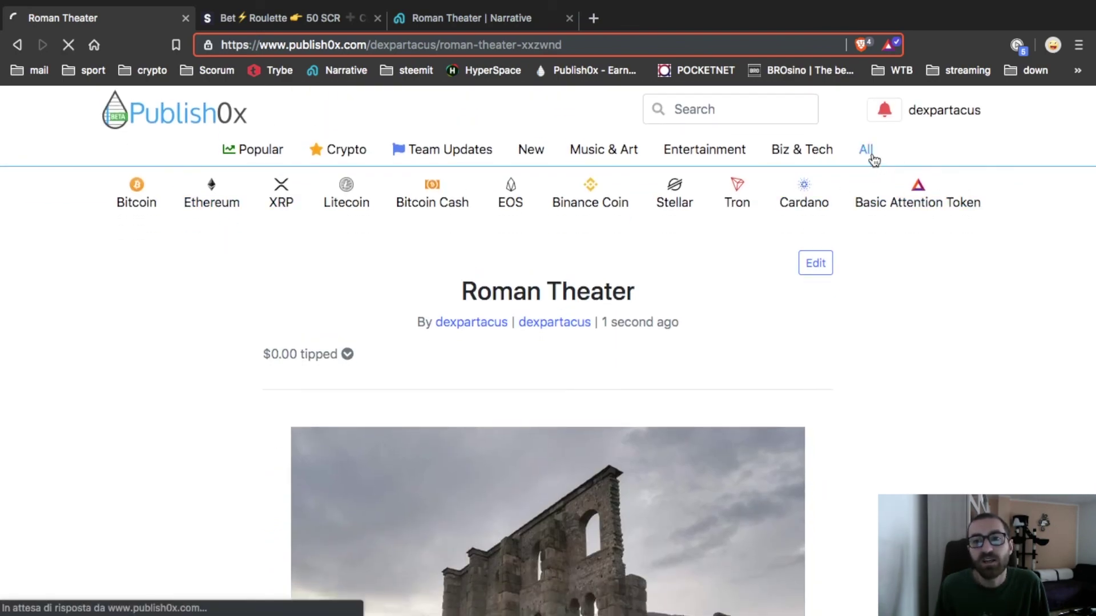
scroll(514, 311, down, 4)
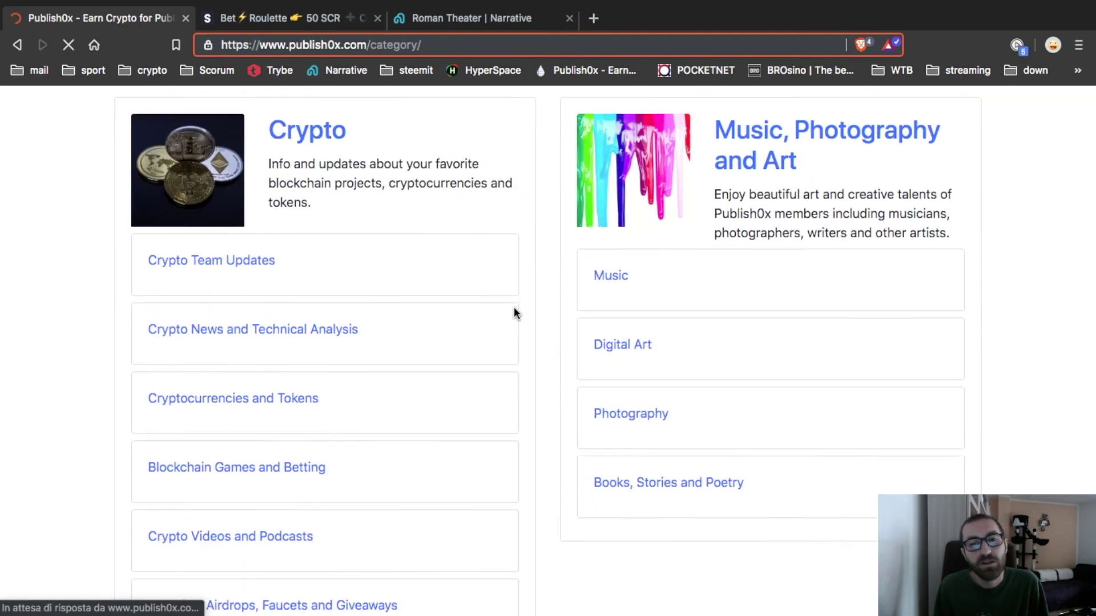
scroll(409, 335, down, 12)
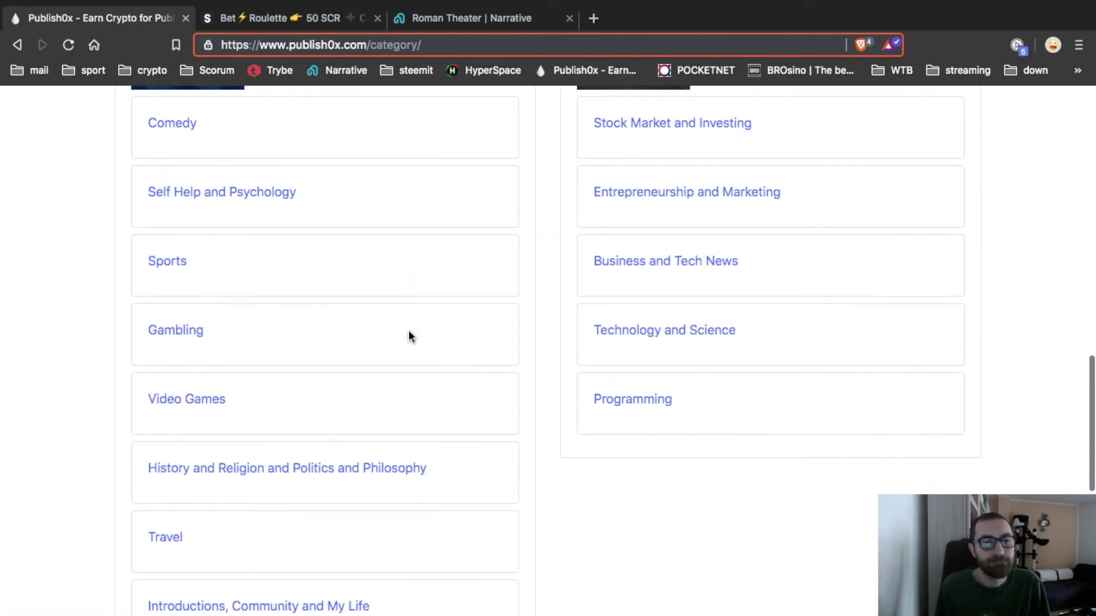
scroll(409, 335, down, 1)
click(168, 212)
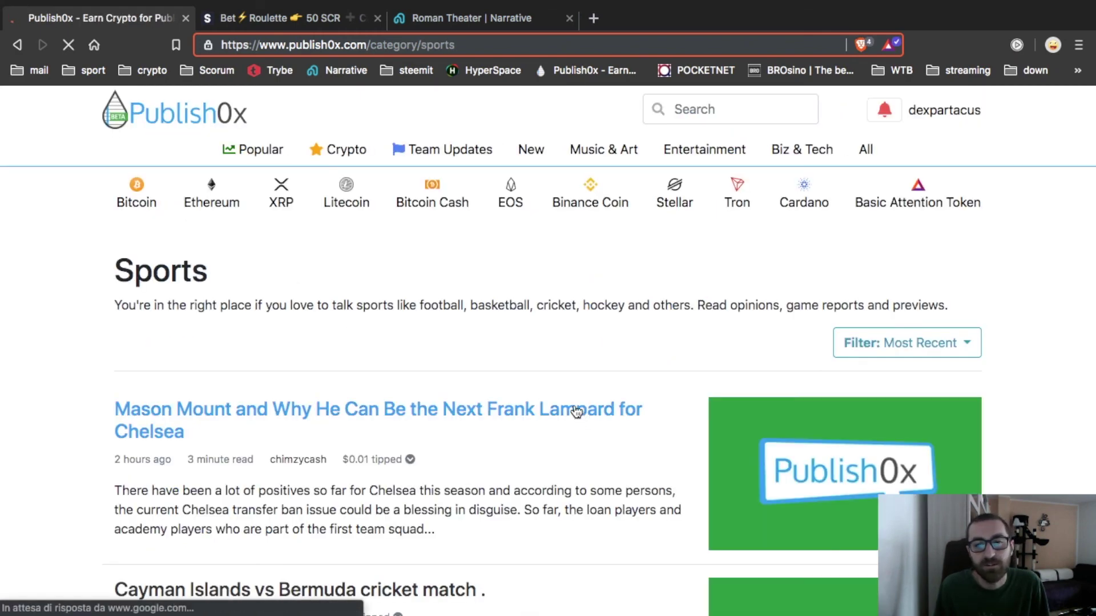
scroll(577, 411, down, 3)
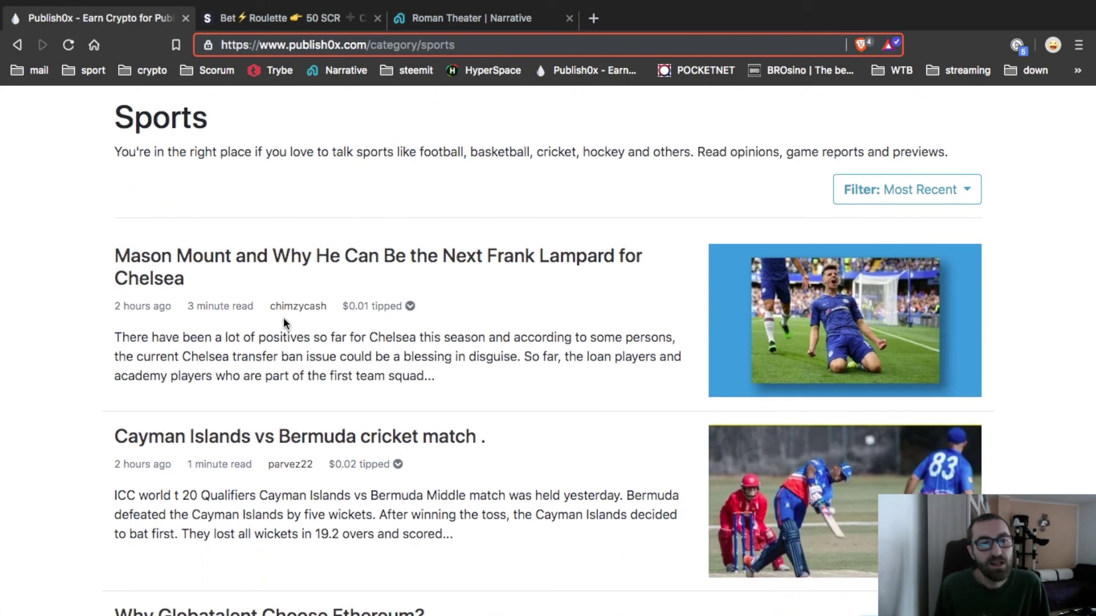
click(328, 264)
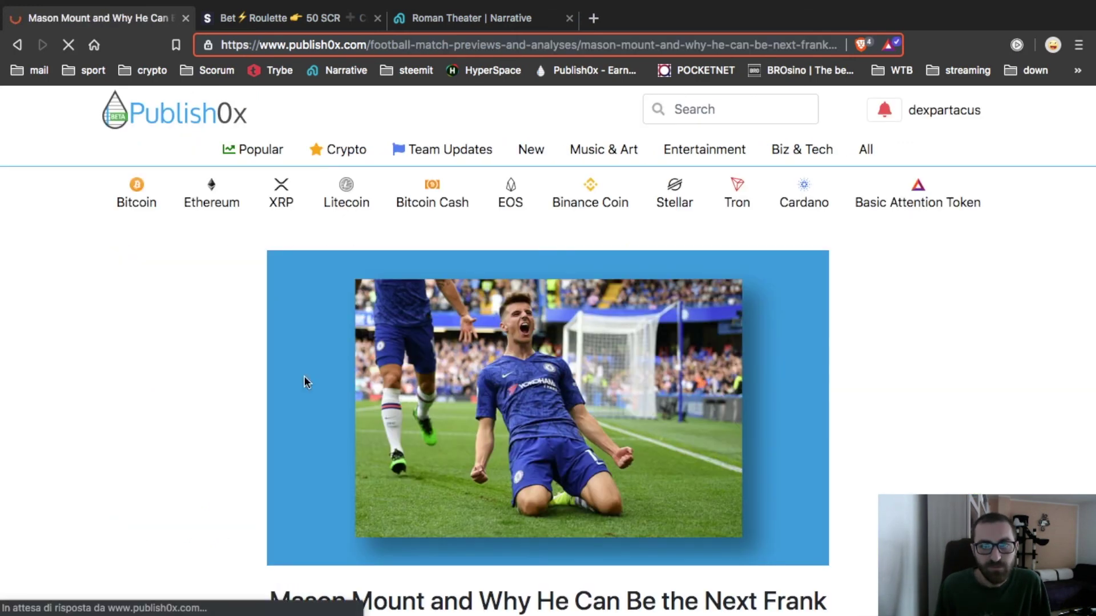
Set the tip slider close to 100% to author and send the 0.2639 BAT tip
scroll(256, 437, down, 5)
scroll(256, 436, down, 15)
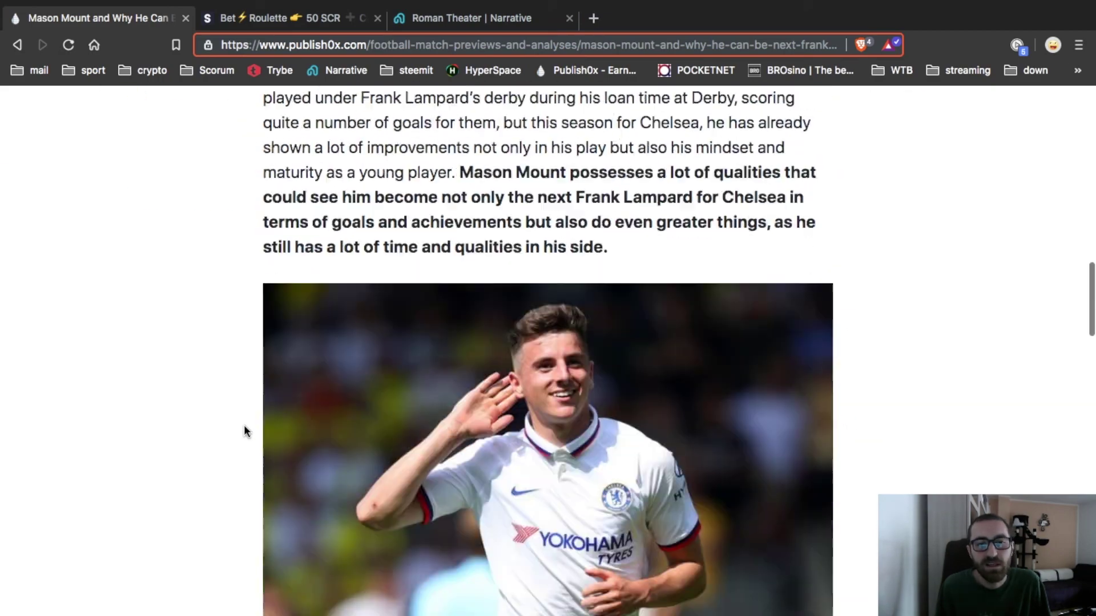
scroll(244, 431, down, 18)
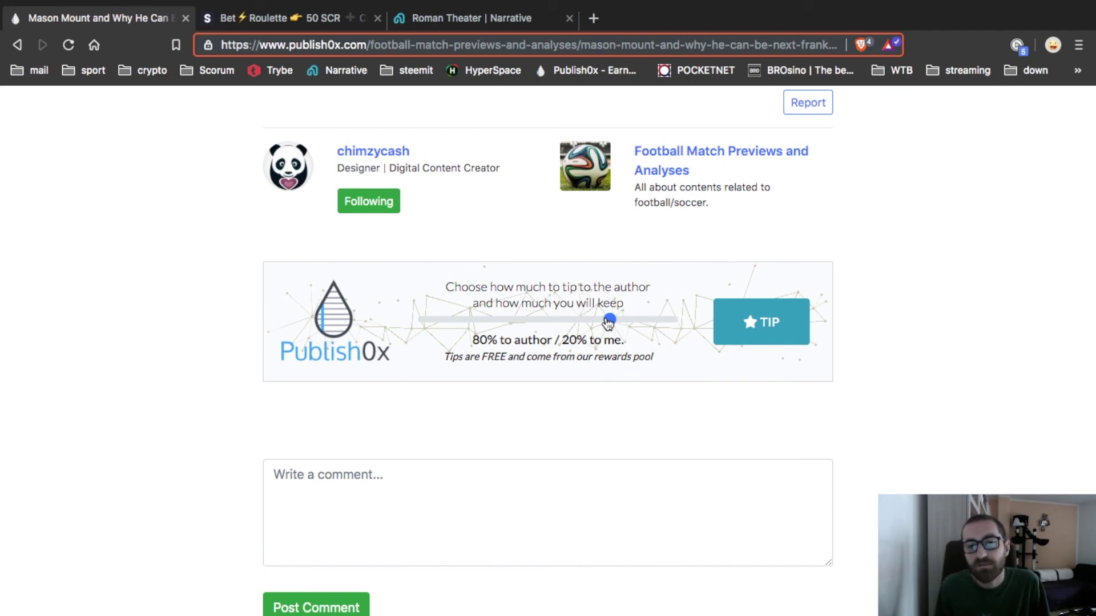
drag(609, 323, 678, 324)
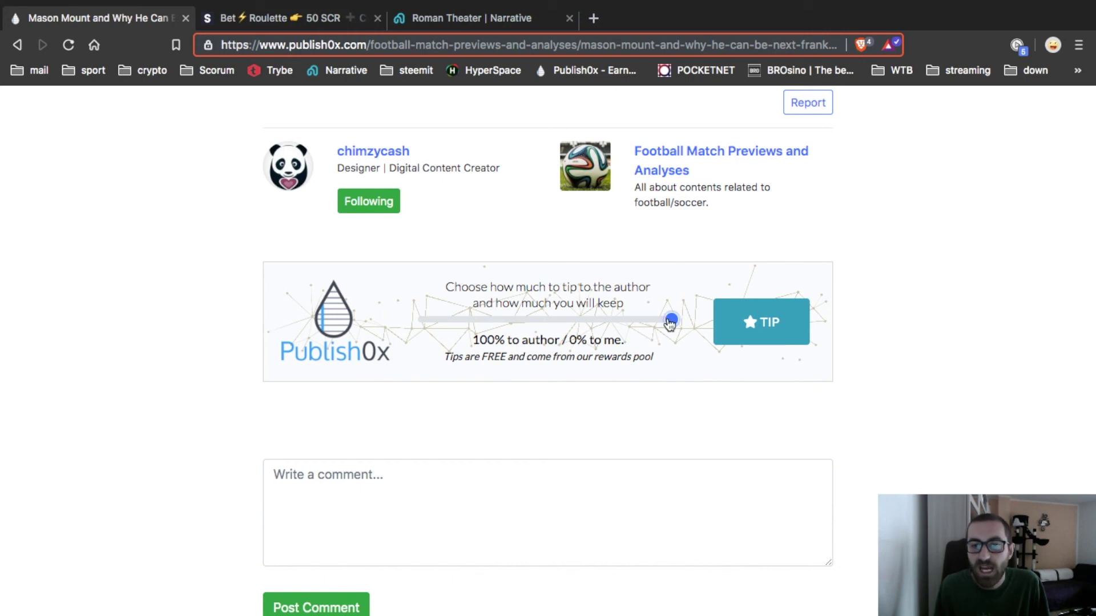
drag(670, 322, 424, 320)
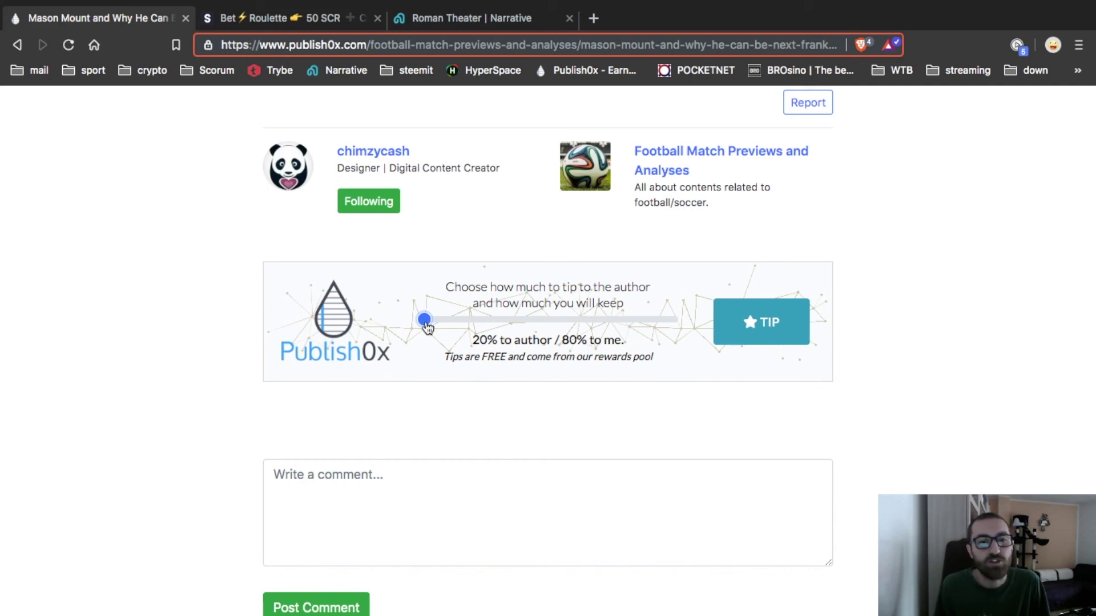
drag(425, 321, 693, 329)
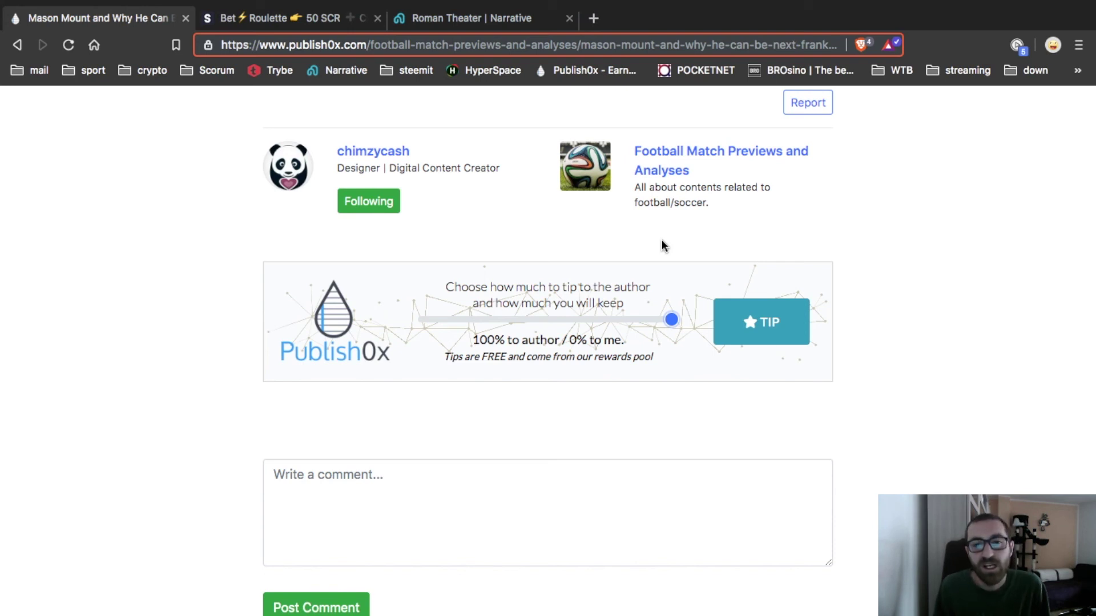
click(747, 334)
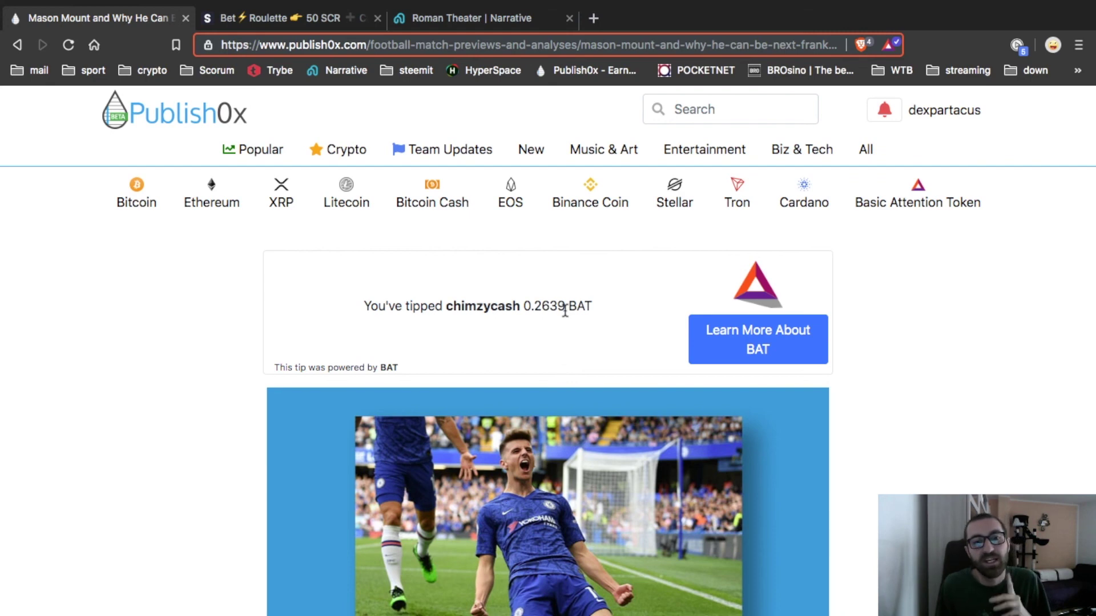
Open the Dashboard and review Token Earnings (16.3466 BAT this month) and Post Earnings
click(959, 119)
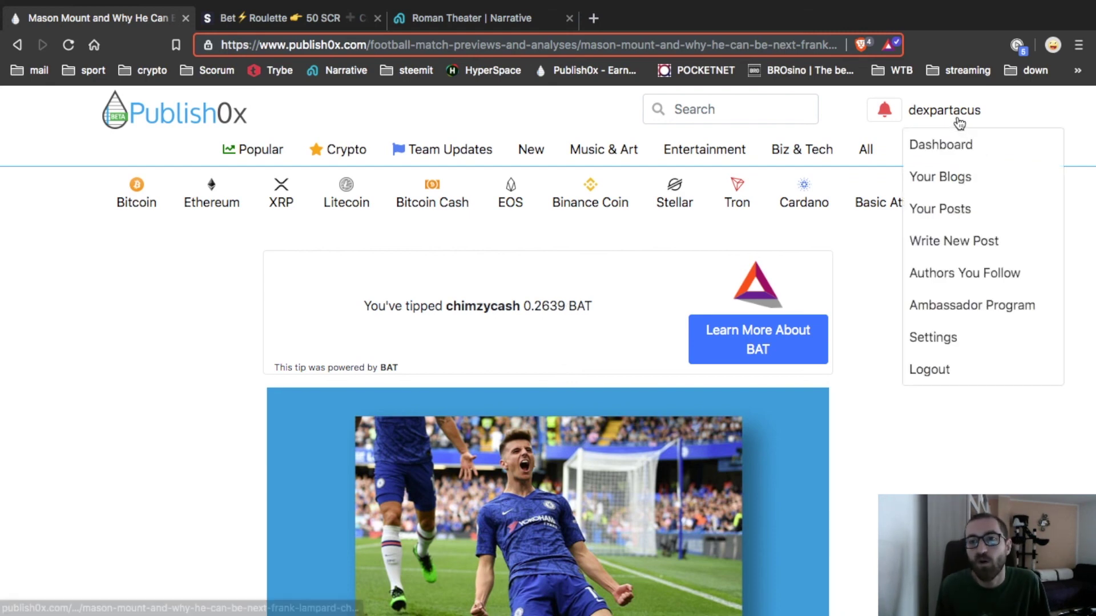
click(939, 146)
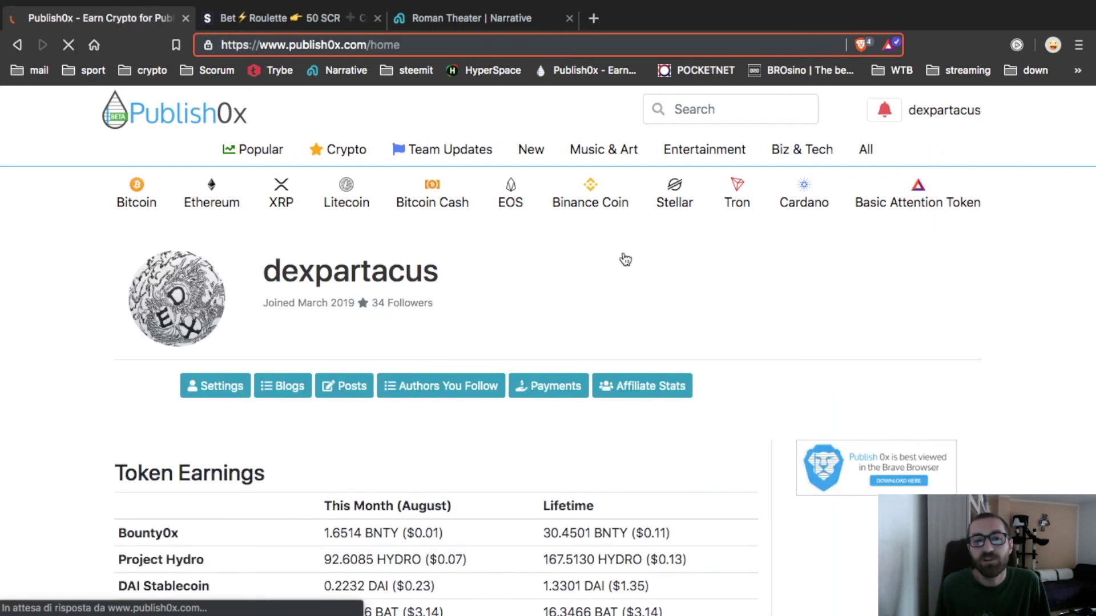
scroll(512, 303, down, 3)
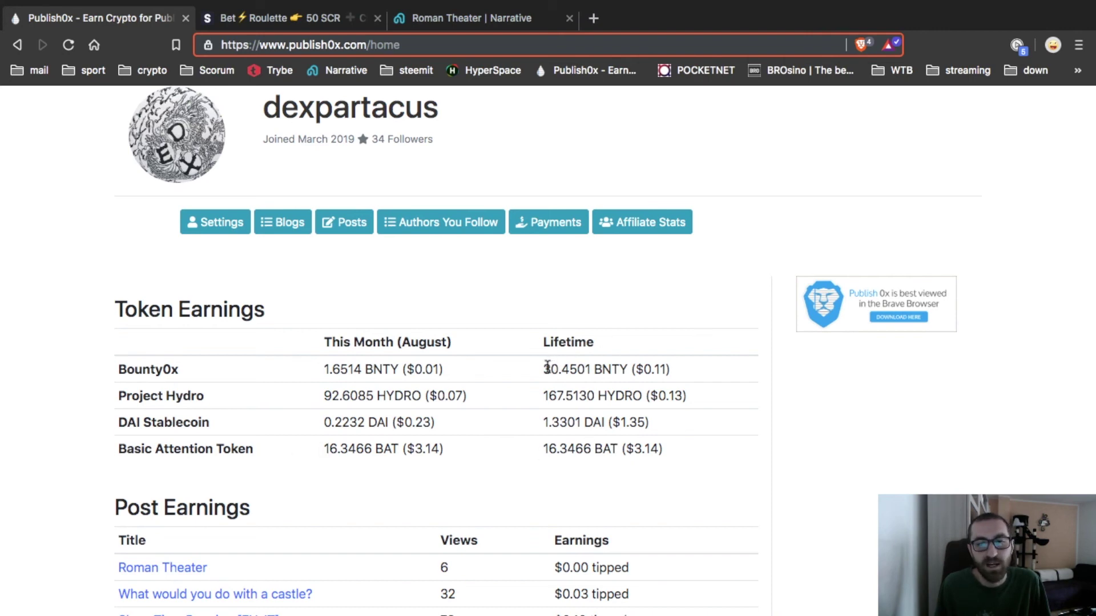
drag(547, 368, 686, 449)
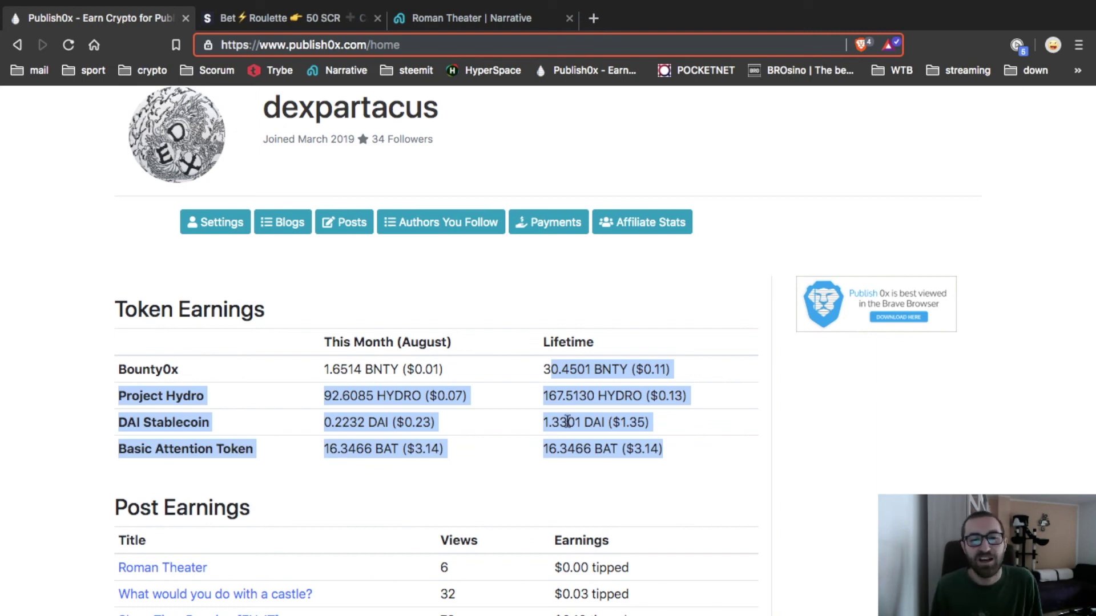
click(511, 419)
scroll(512, 419, down, 5)
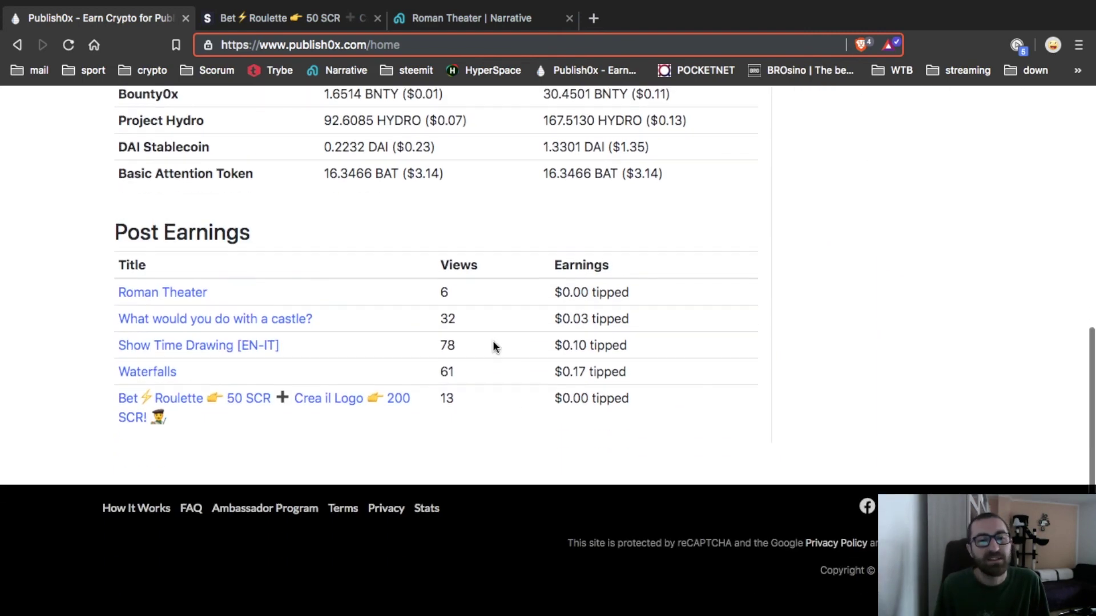
scroll(495, 346, up, 5)
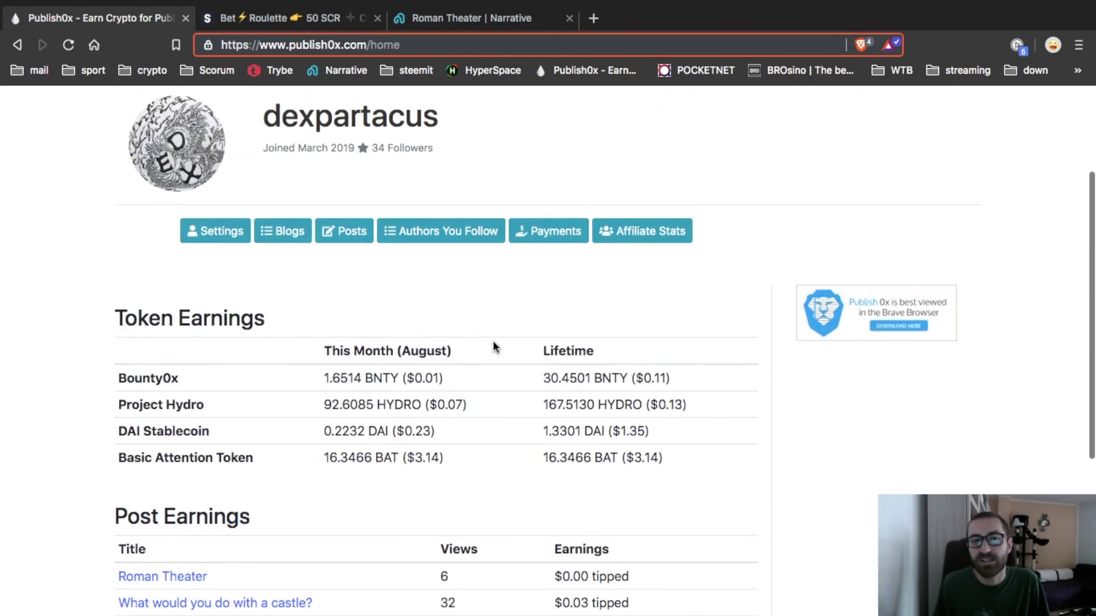
scroll(492, 340, up, 3)
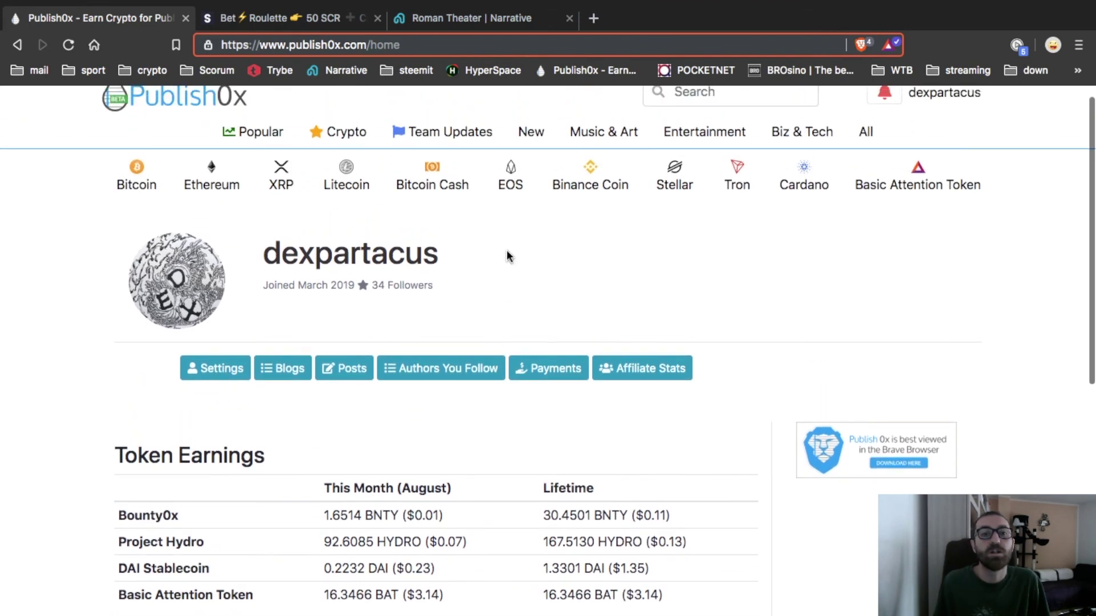